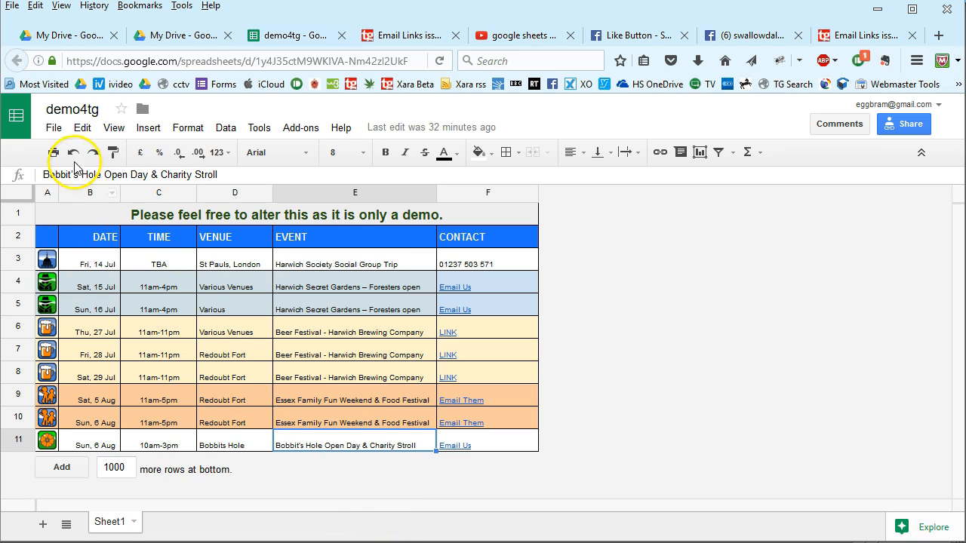
- Generate the web-publishing embed code for Sheet1 only, copy the iframe code and close the publishing dialog
{"action": "left_click", "coordinate": [54, 130]}
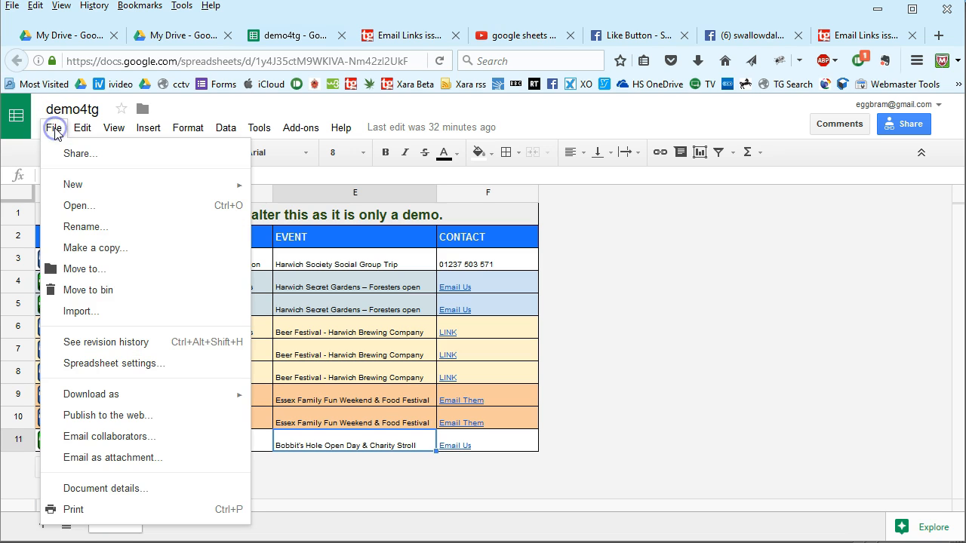
{"action": "left_click", "coordinate": [109, 416]}
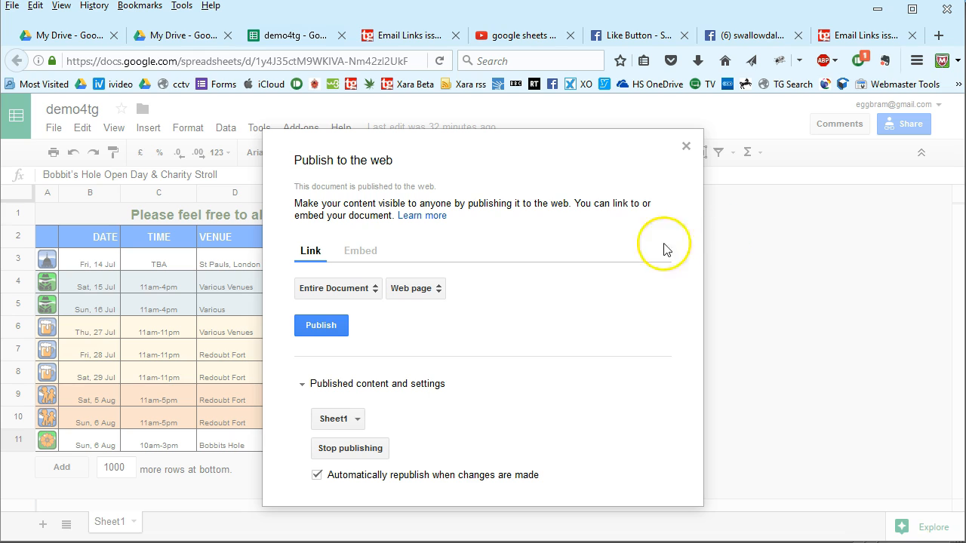
{"action": "left_click", "coordinate": [364, 255]}
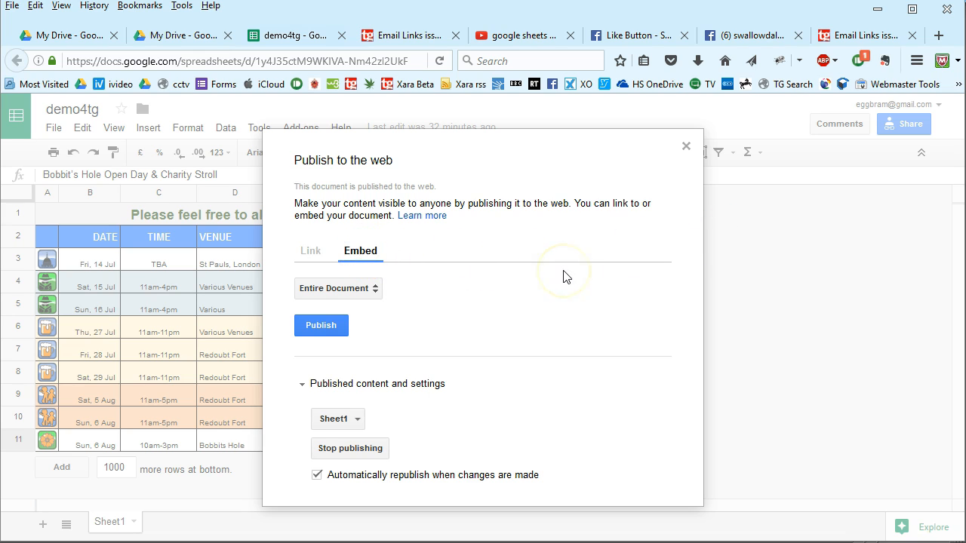
{"action": "left_click", "coordinate": [375, 291]}
{"action": "left_click", "coordinate": [346, 320]}
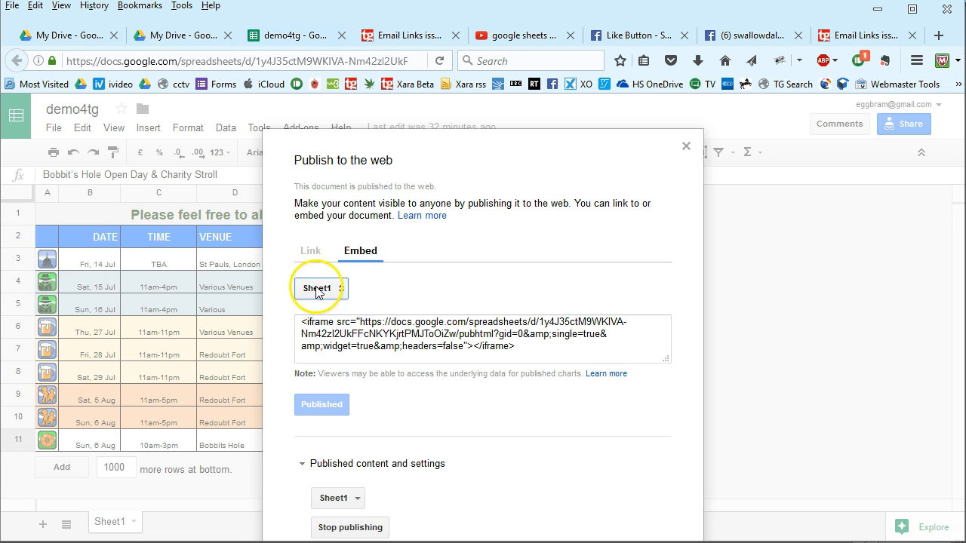
{"action": "left_click", "coordinate": [445, 347]}
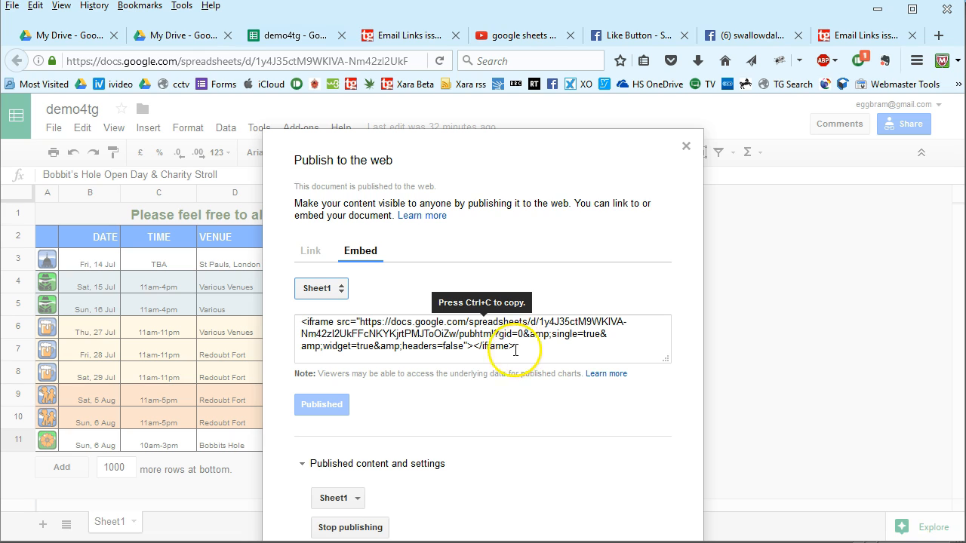
{"action": "left_click", "coordinate": [513, 349]}
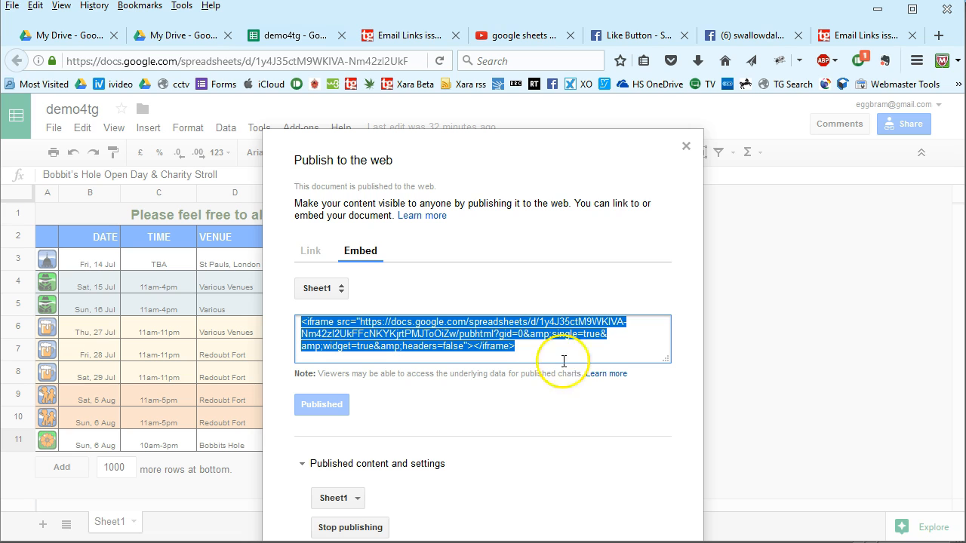
{"action": "left_click", "coordinate": [686, 144]}
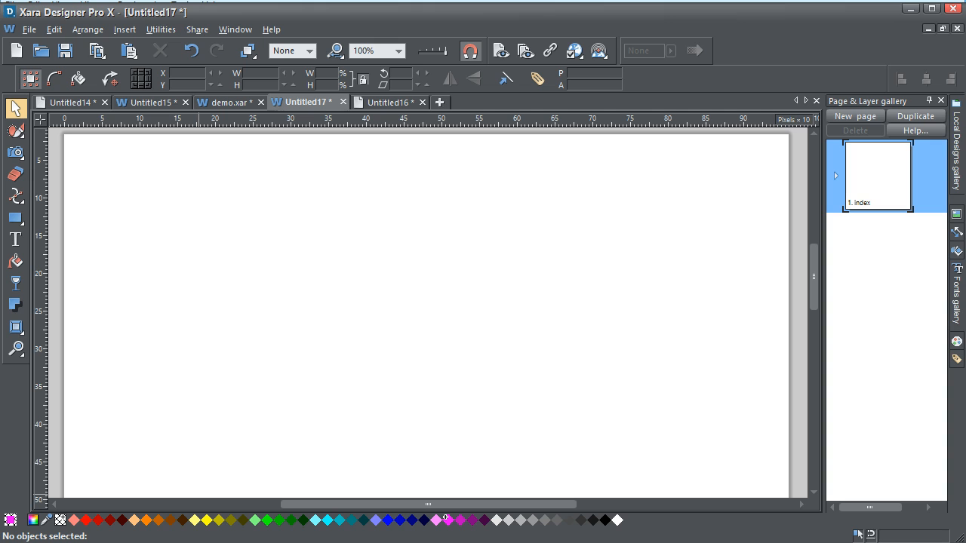
- In Xara Designer Pro X, draw a rectangle about 860 by 389 px across the upper part of the blank page
{"action": "left_click", "coordinate": [16, 218]}
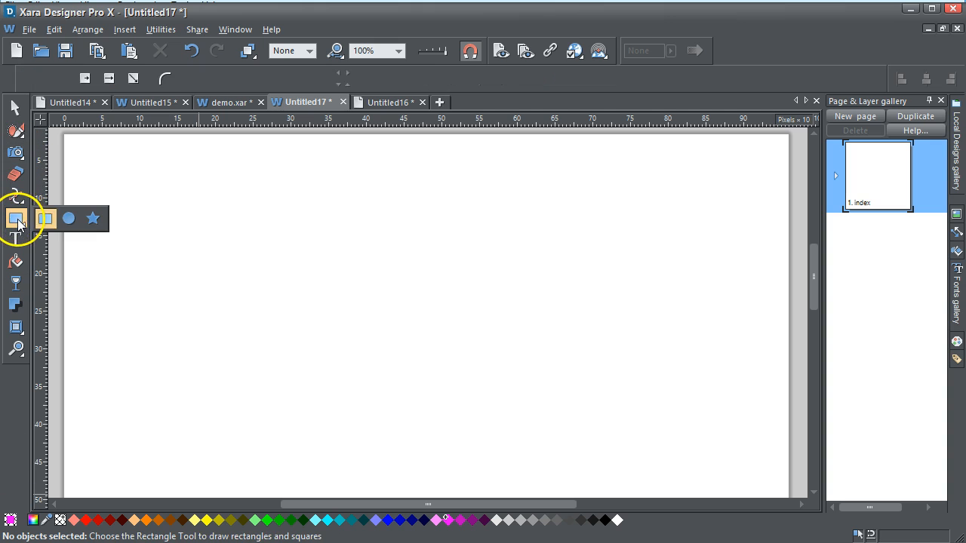
{"action": "left_click_drag", "start_coordinate": [95, 159], "coordinate": [754, 459]}
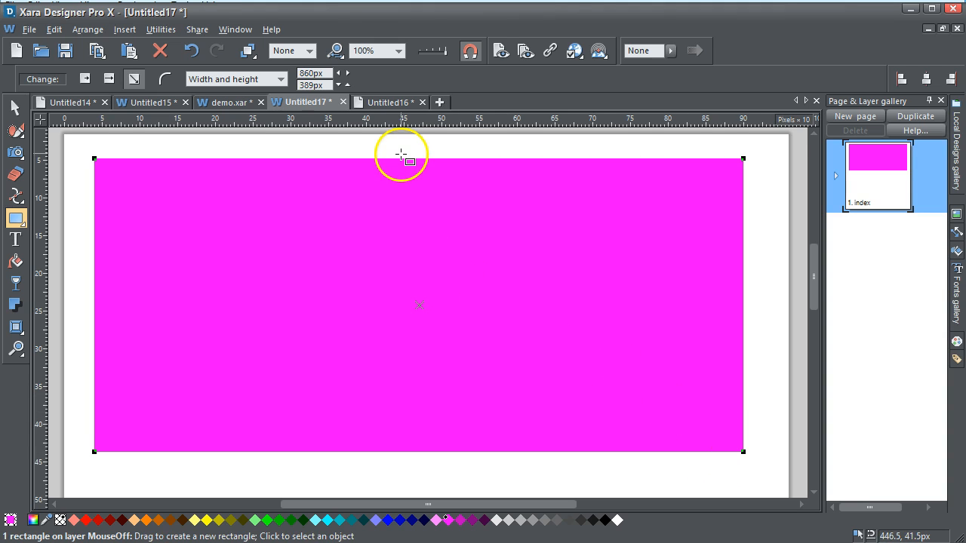
- Make the rectangle a placeholder replaced with HTML code, pasting the copied iframe code as its body code
{"action": "left_click", "coordinate": [553, 49]}
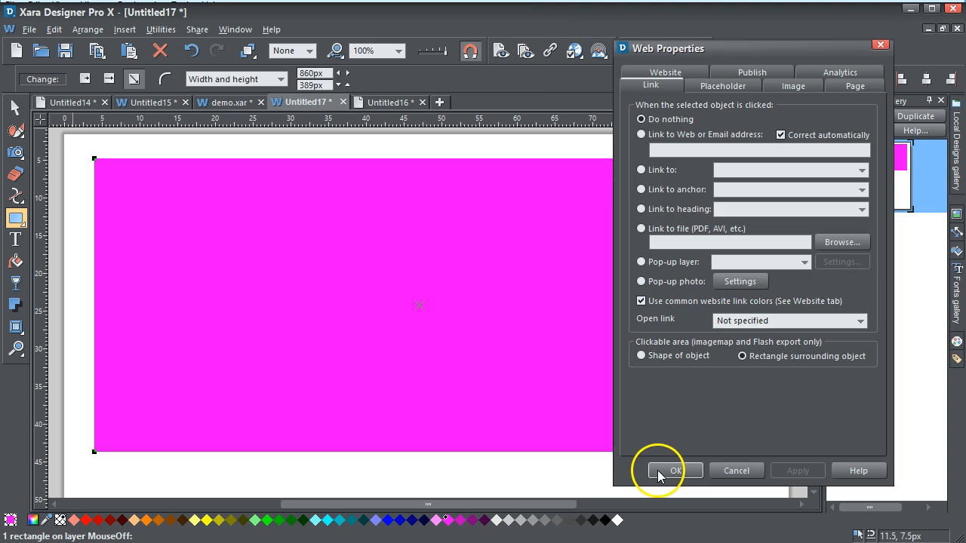
{"action": "left_click_drag", "start_coordinate": [759, 54], "coordinate": [531, 29]}
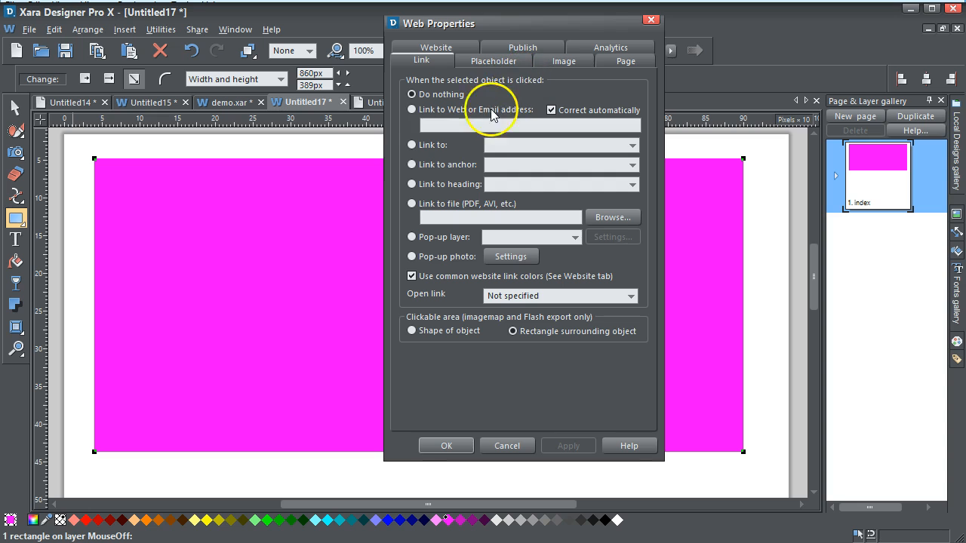
{"action": "left_click", "coordinate": [504, 60]}
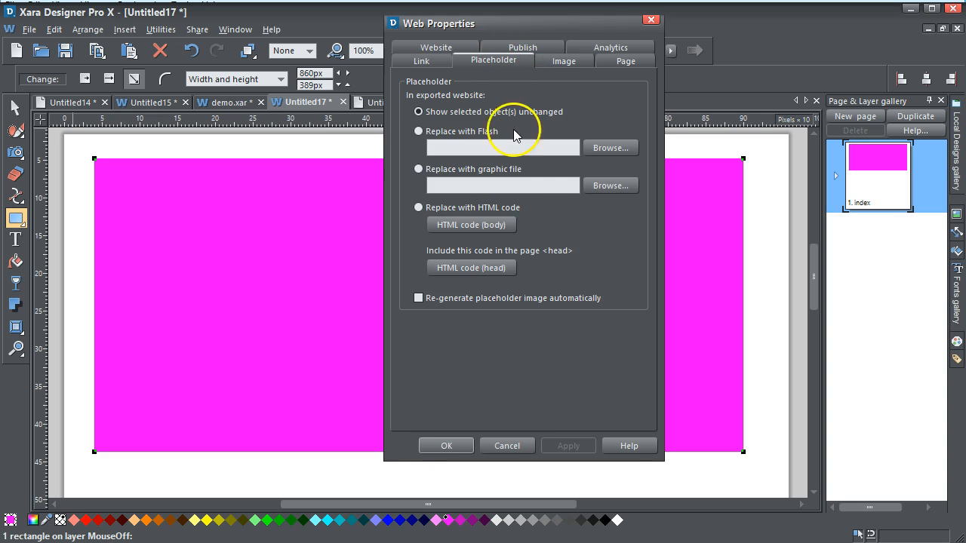
{"action": "left_click", "coordinate": [473, 227]}
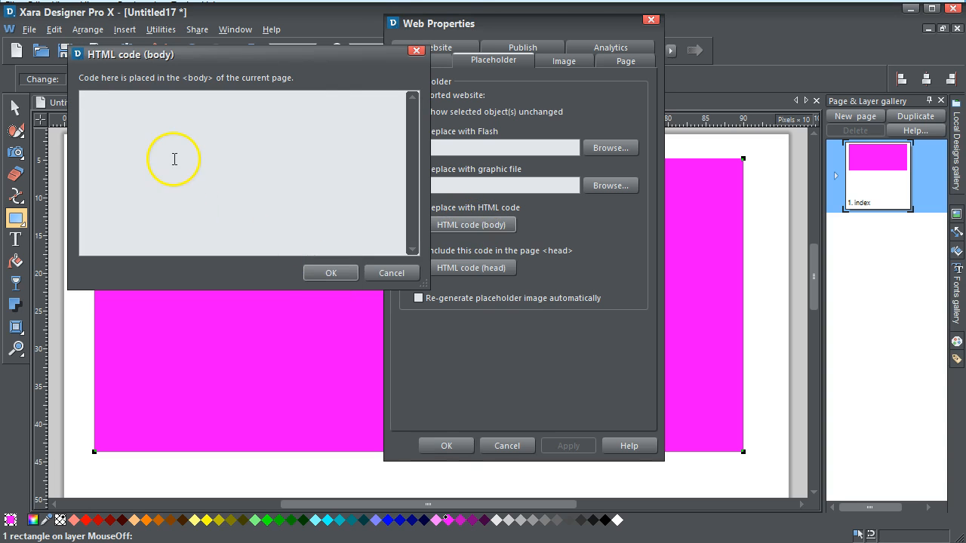
{"action": "right_click", "coordinate": [172, 144]}
{"action": "left_click", "coordinate": [219, 216]}
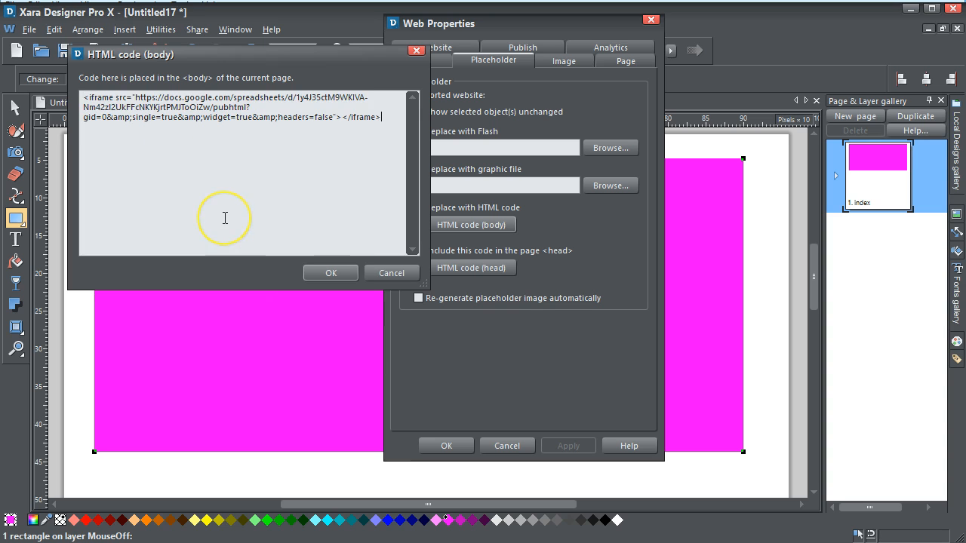
{"action": "left_click", "coordinate": [338, 273]}
{"action": "left_click", "coordinate": [558, 445]}
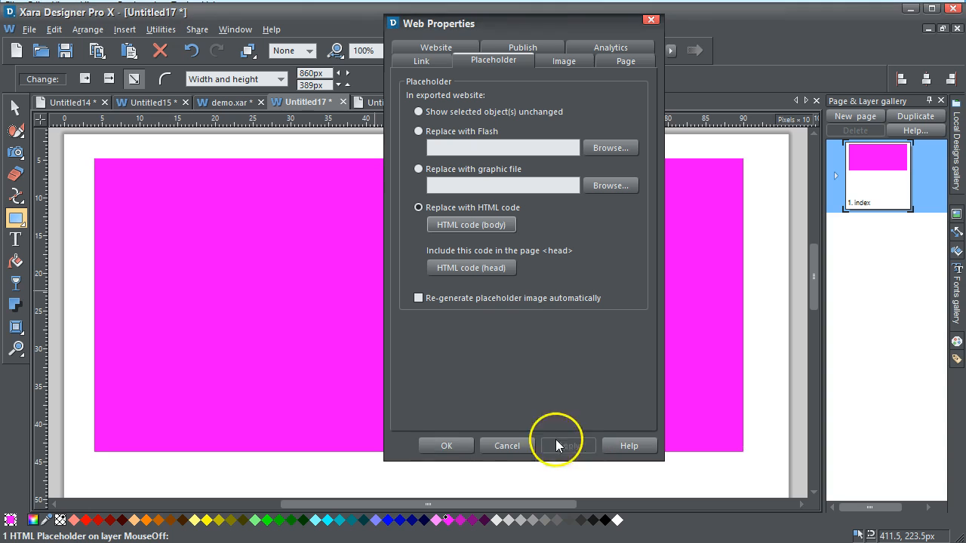
{"action": "left_click", "coordinate": [447, 446]}
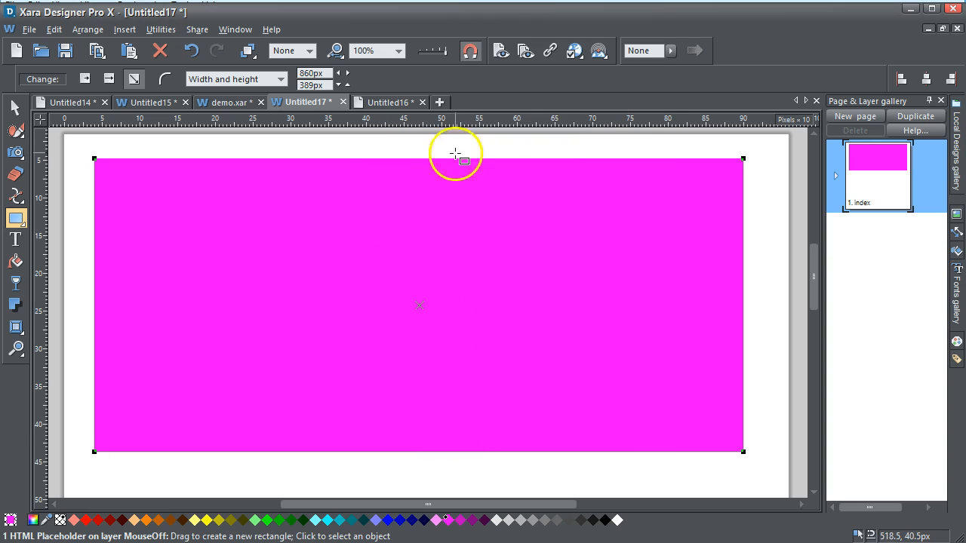
- Preview the web page and check how the embedded sheet fits by scrolling through its rows and columns
{"action": "left_click", "coordinate": [501, 50]}
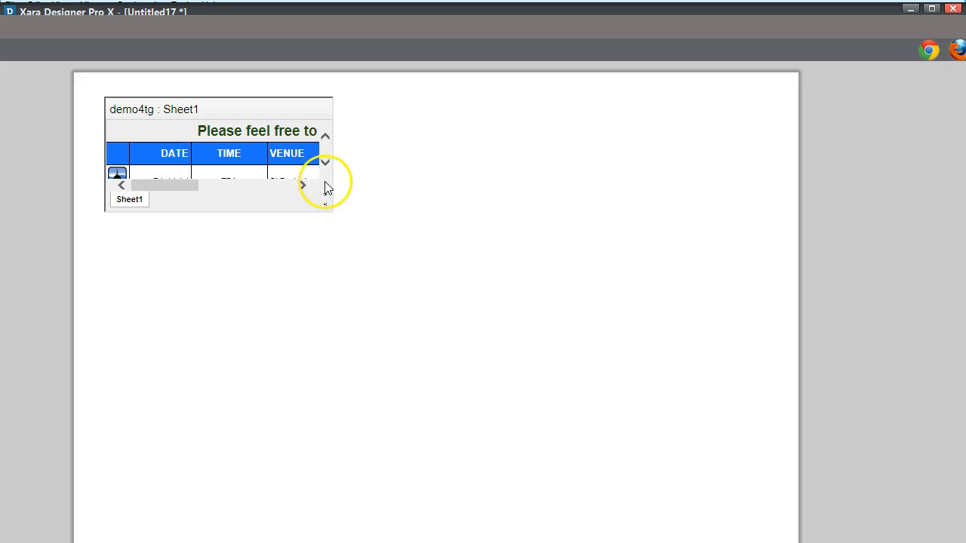
{"action": "left_click", "coordinate": [326, 163]}
{"action": "left_click", "coordinate": [325, 162]}
{"action": "left_click", "coordinate": [326, 163]}
{"action": "left_click", "coordinate": [301, 185]}
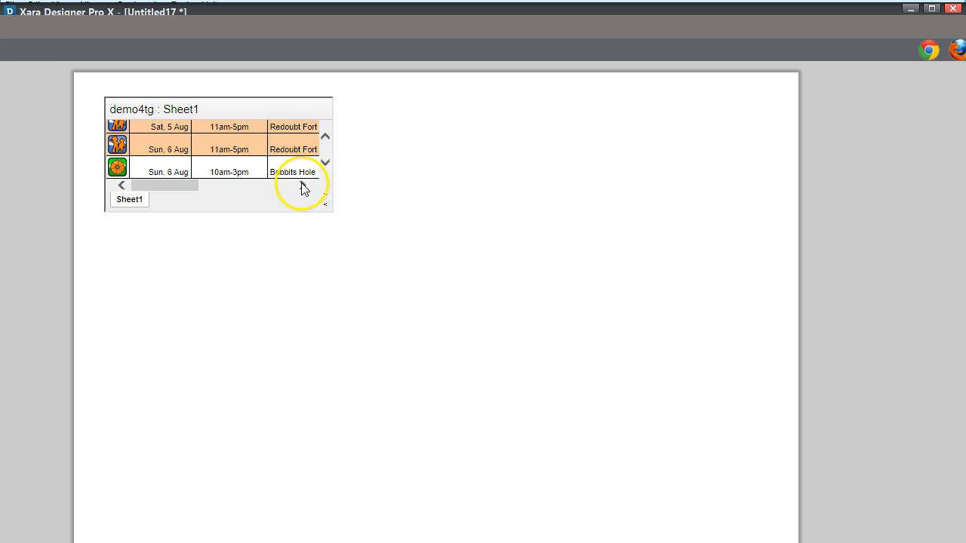
{"action": "left_click", "coordinate": [302, 185]}
{"action": "left_click", "coordinate": [121, 185]}
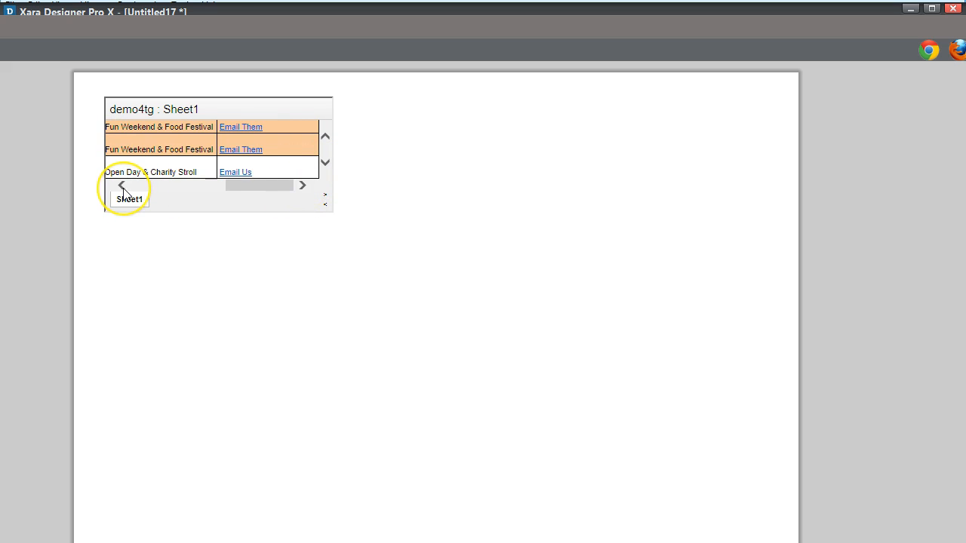
{"action": "left_click", "coordinate": [325, 139]}
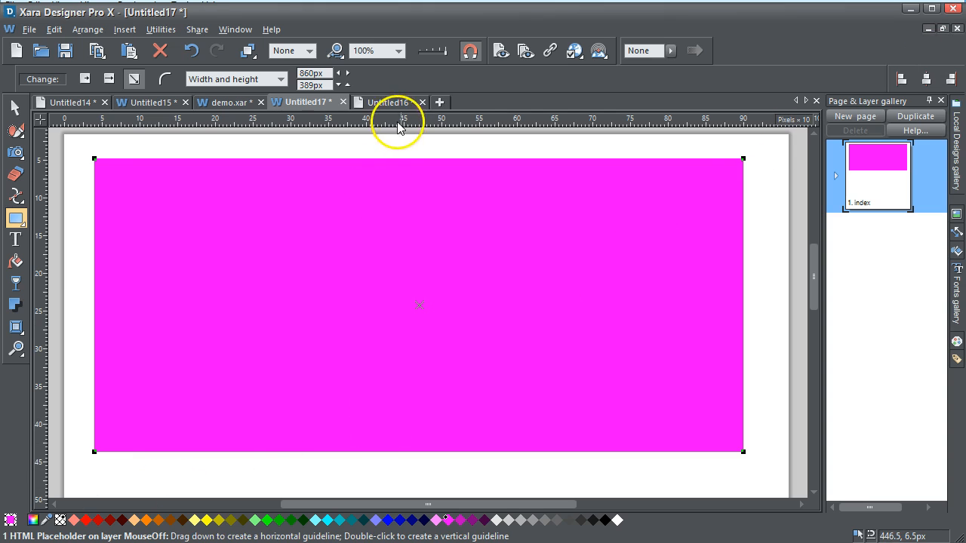
- Copy the iframe attribute text covering scrolling, margins, frame border, height and width from the Untitled16 document
{"action": "left_click", "coordinate": [390, 103]}
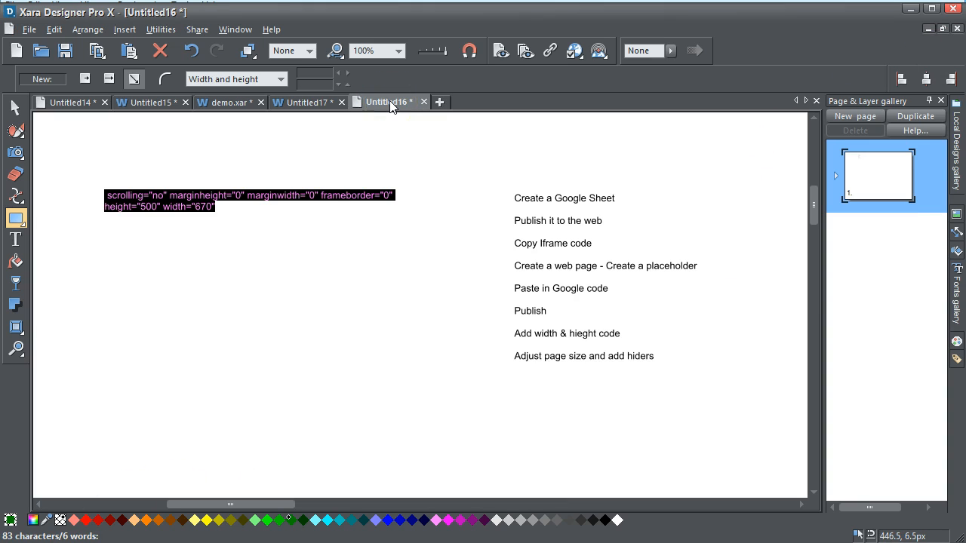
{"action": "left_click", "coordinate": [15, 108]}
{"action": "left_click", "coordinate": [145, 192]}
{"action": "mouse_move", "coordinate": [15, 202]}
{"action": "left_click", "coordinate": [15, 240]}
{"action": "left_click_drag", "start_coordinate": [215, 206], "coordinate": [108, 198]}
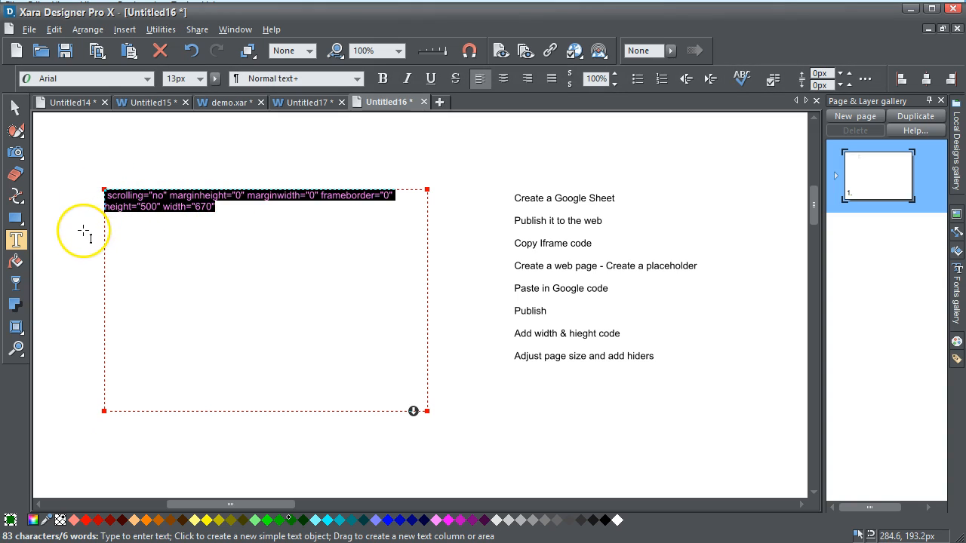
{"action": "key", "text": "ctrl+c"}
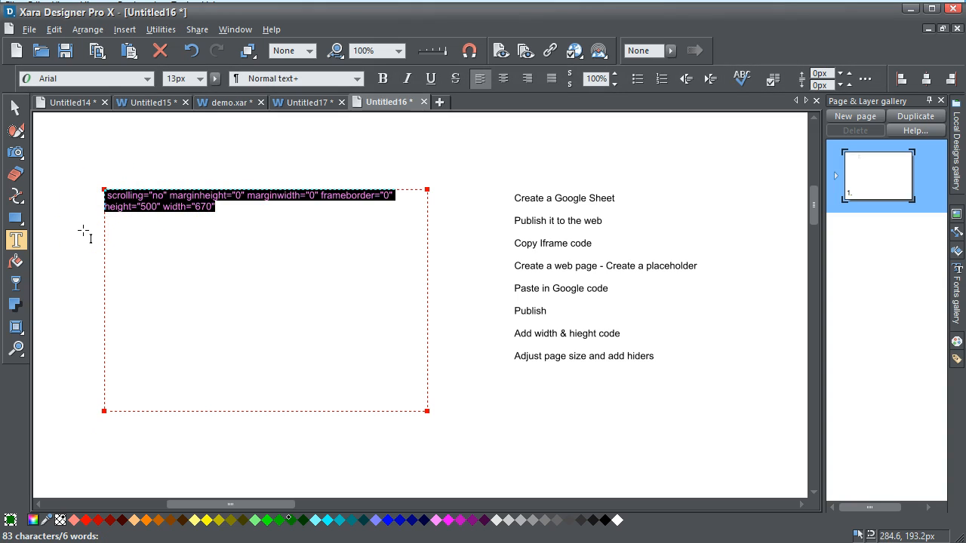
{"action": "left_click", "coordinate": [229, 203]}
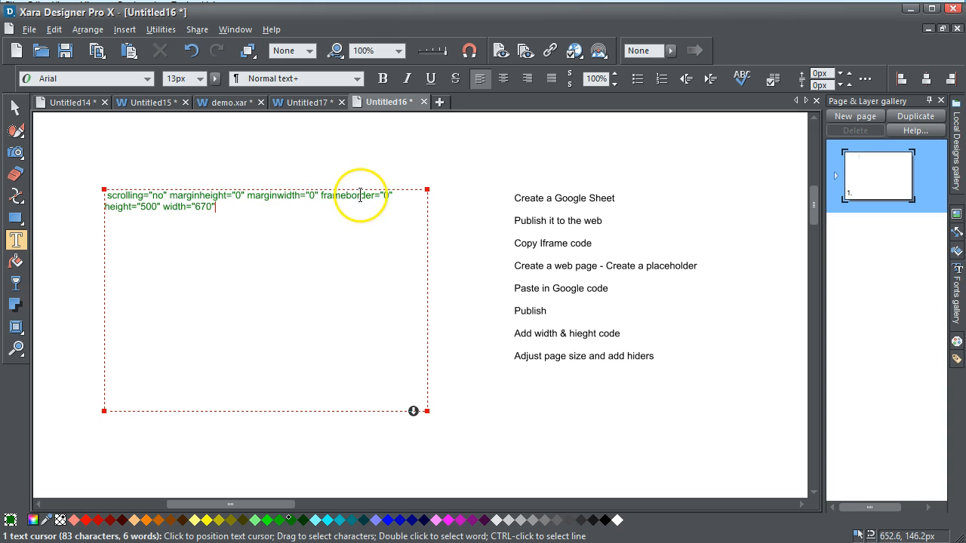
{"action": "left_click", "coordinate": [139, 206]}
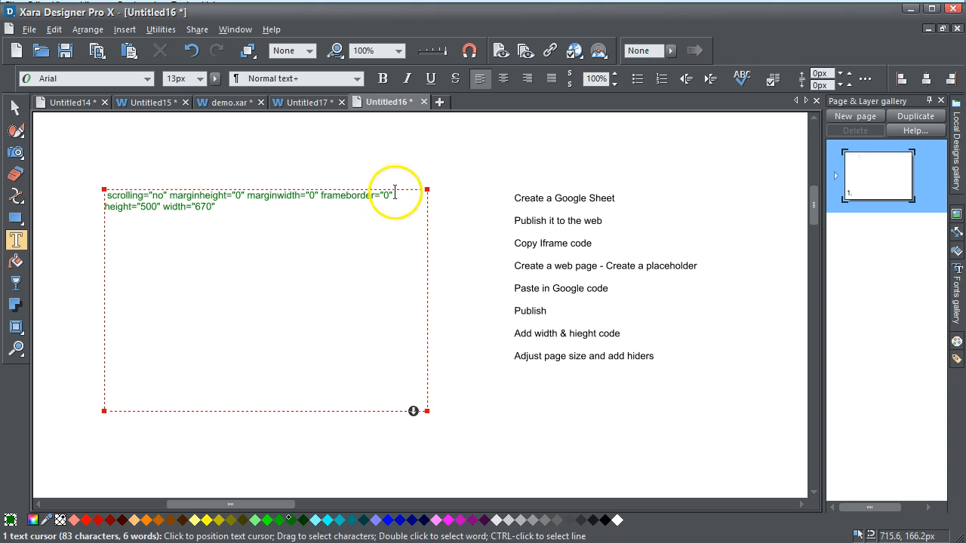
- Add the copied attributes inside the opening iframe tag of the Untitled17 placeholder's body code, with height 200 and width 470
{"action": "left_click", "coordinate": [295, 104]}
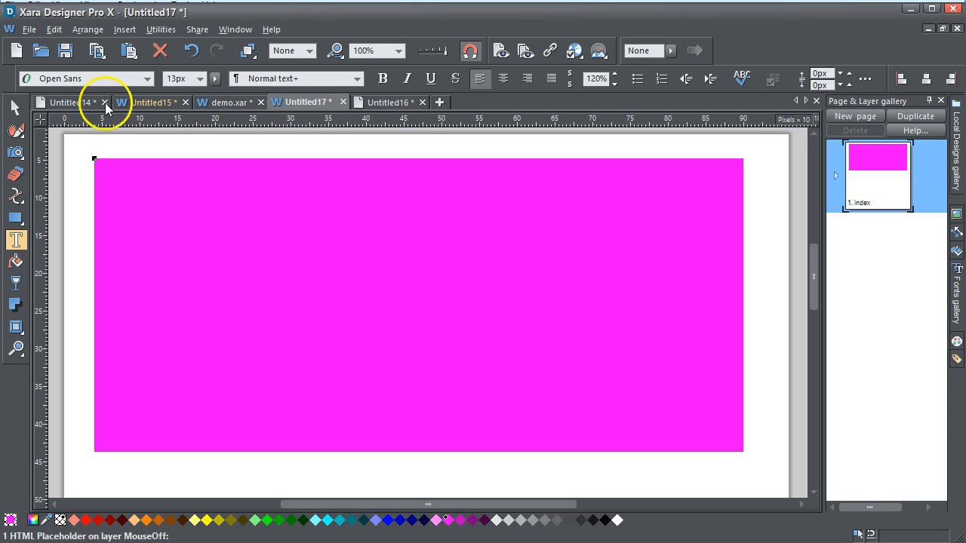
{"action": "left_click", "coordinate": [15, 107]}
{"action": "key", "text": "Escape"}
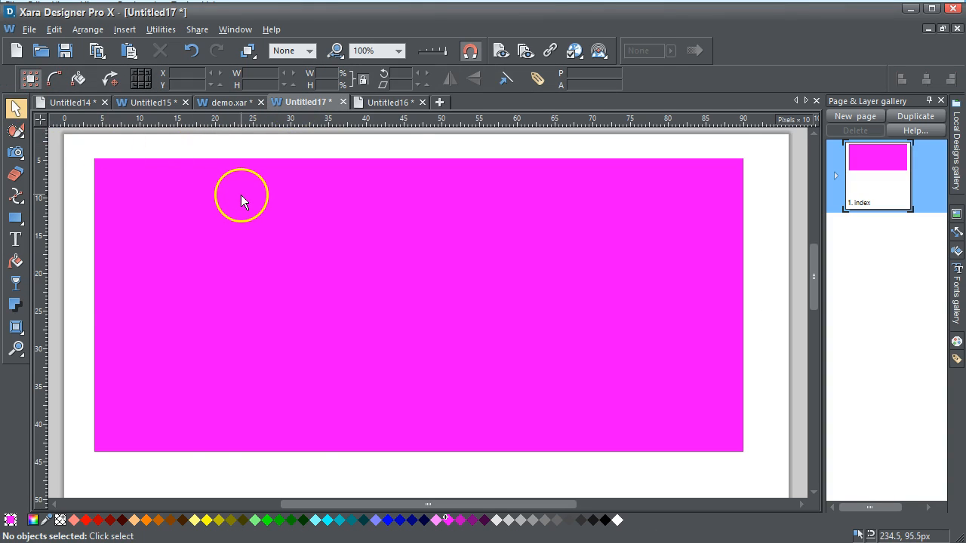
{"action": "left_click", "coordinate": [240, 194]}
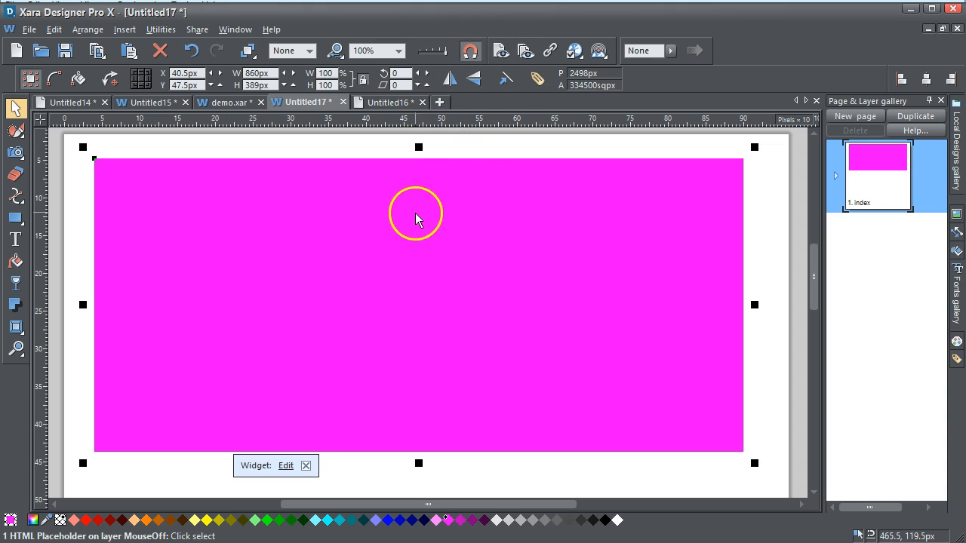
{"action": "left_click", "coordinate": [286, 465]}
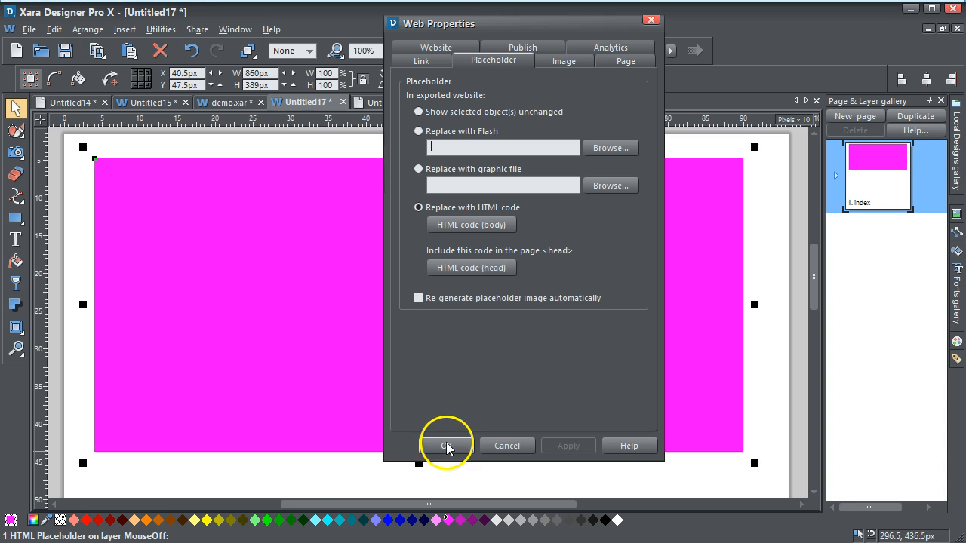
{"action": "left_click", "coordinate": [471, 225]}
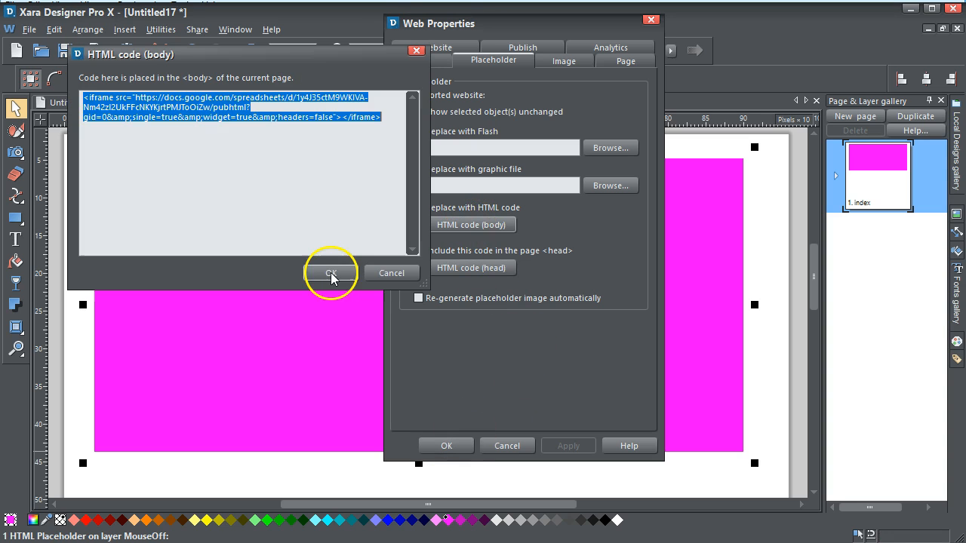
{"action": "left_click", "coordinate": [291, 205]}
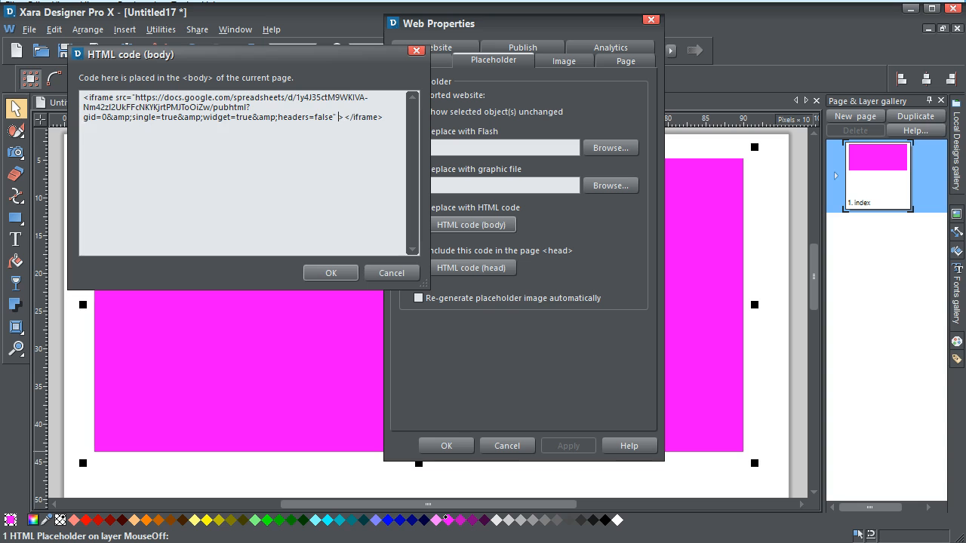
{"action": "key", "text": "ctrl+v"}
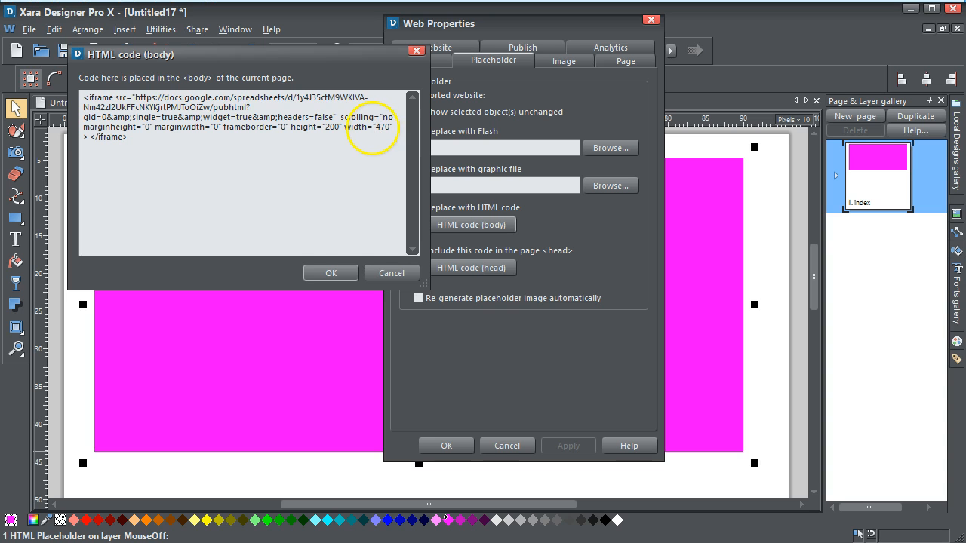
{"action": "left_click", "coordinate": [333, 274]}
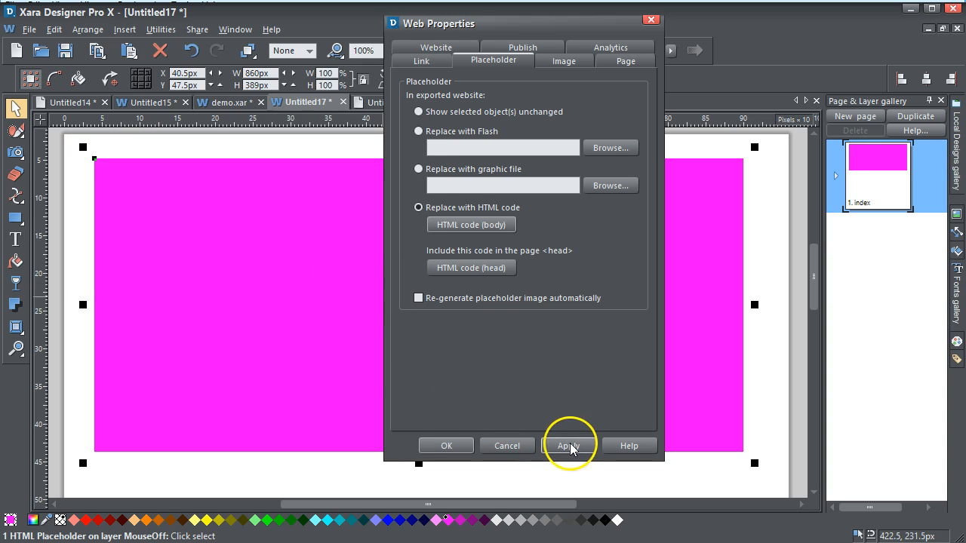
{"action": "left_click", "coordinate": [569, 447]}
{"action": "left_click", "coordinate": [436, 445]}
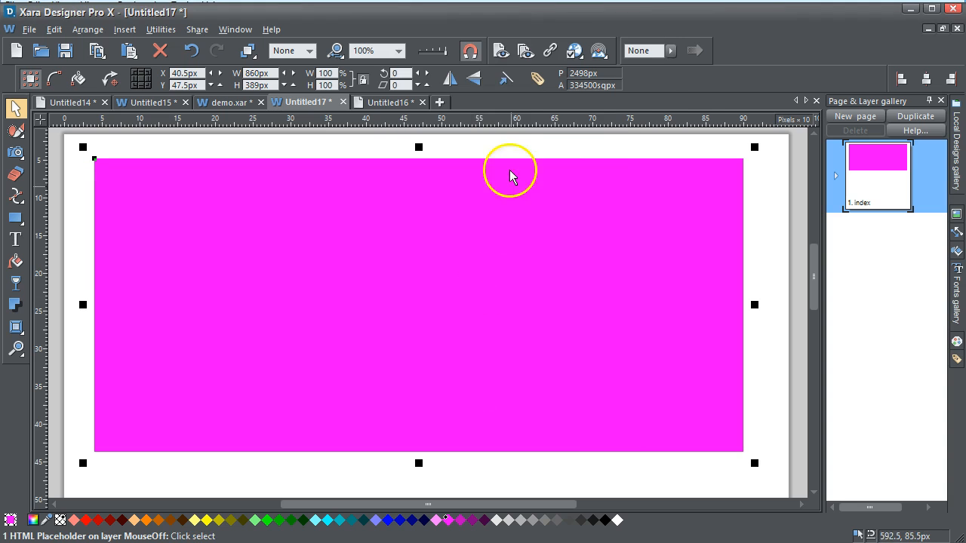
- Preview the web page and check the embedded sheet's size and scrollbars in the small iframe
{"action": "left_click", "coordinate": [501, 52]}
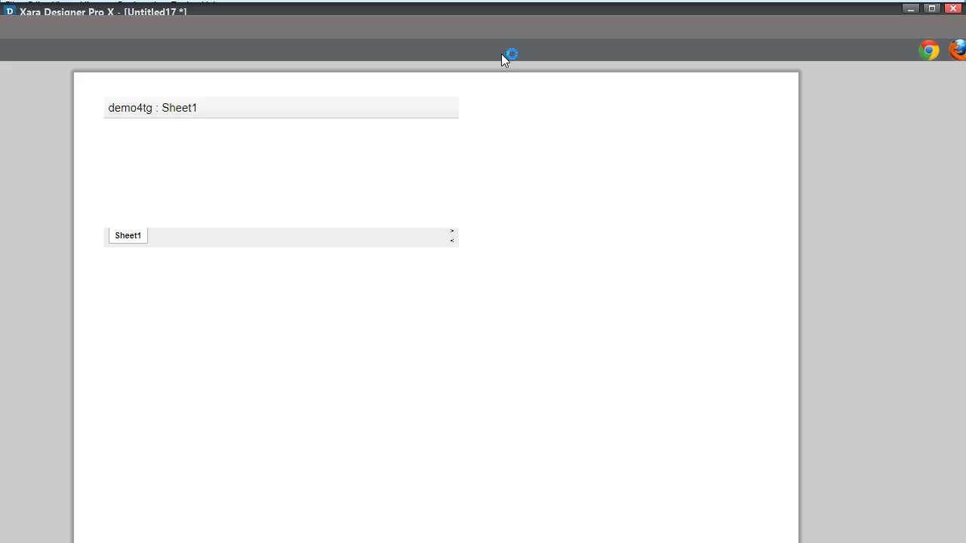
{"action": "mouse_move", "coordinate": [451, 147]}
{"action": "left_mouse_down"}
{"action": "mouse_move", "coordinate": [447, 193]}
{"action": "mouse_move", "coordinate": [446, 132]}
{"action": "left_mouse_up"}
{"action": "left_click_drag", "start_coordinate": [294, 224], "coordinate": [233, 229]}
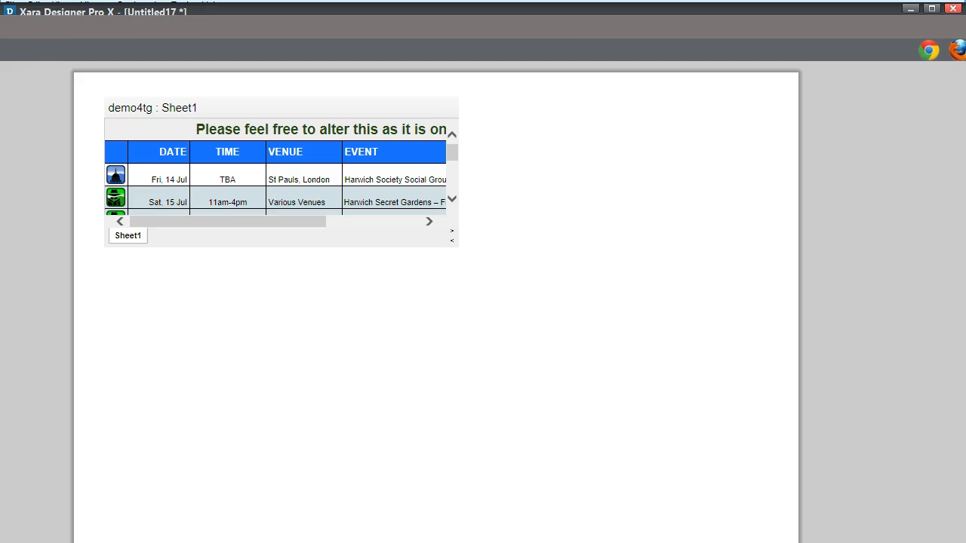
{"action": "left_click", "coordinate": [964, 25]}
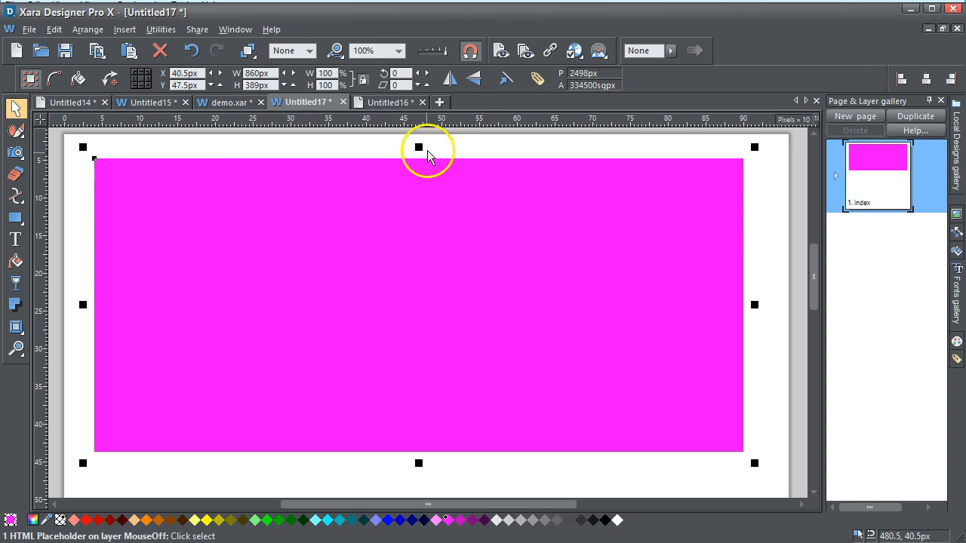
- Set the iframe's height to 600 and width to 570 in the placeholder's body code and preview the page
{"action": "left_click", "coordinate": [385, 275]}
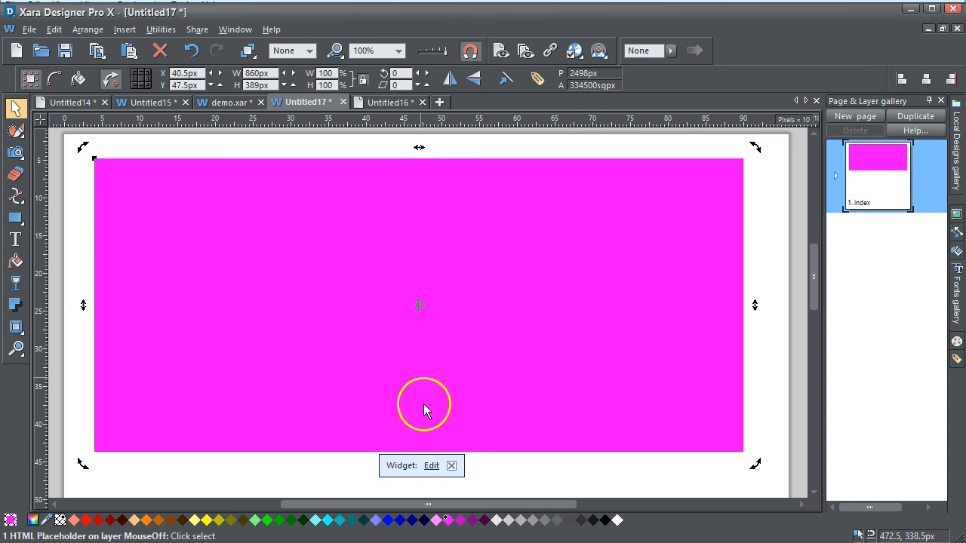
{"action": "left_click", "coordinate": [431, 466]}
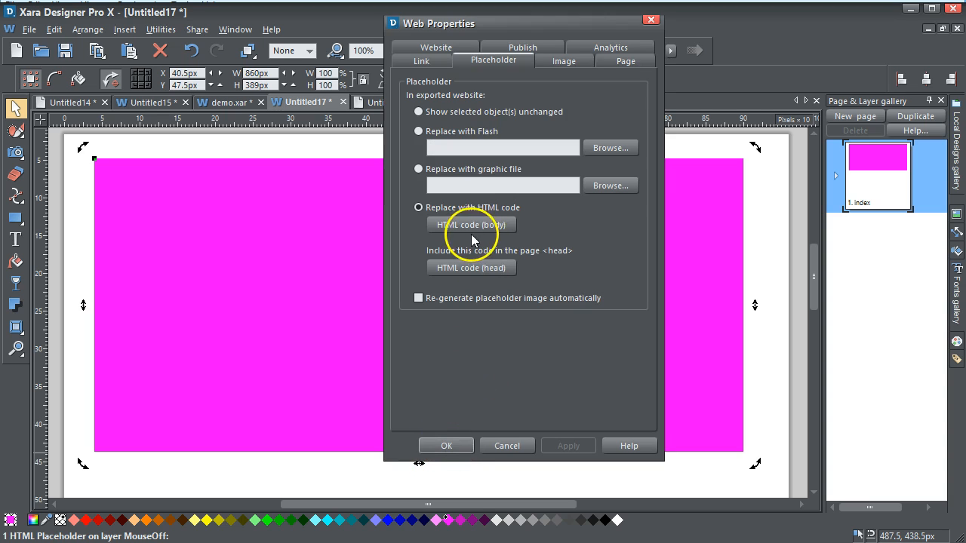
{"action": "left_click", "coordinate": [470, 225]}
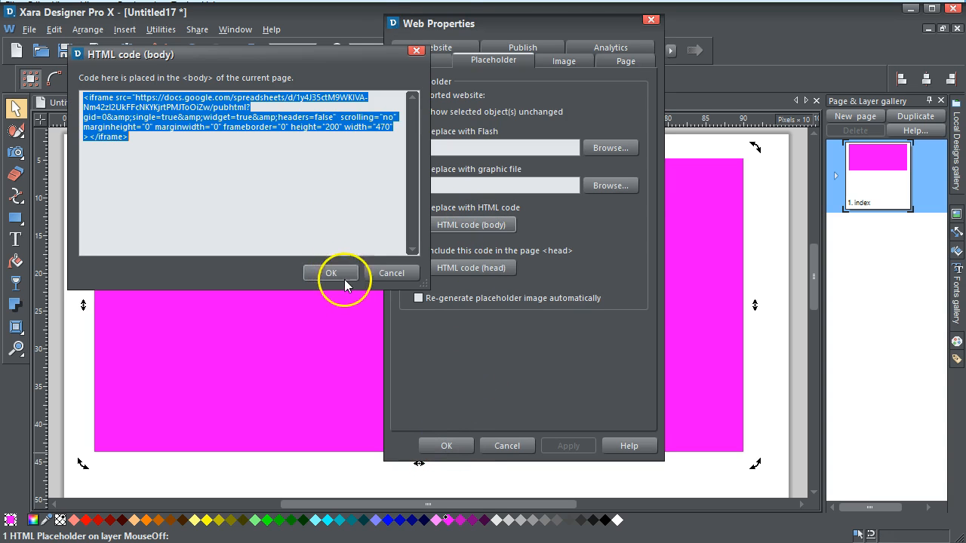
{"action": "left_click", "coordinate": [381, 130]}
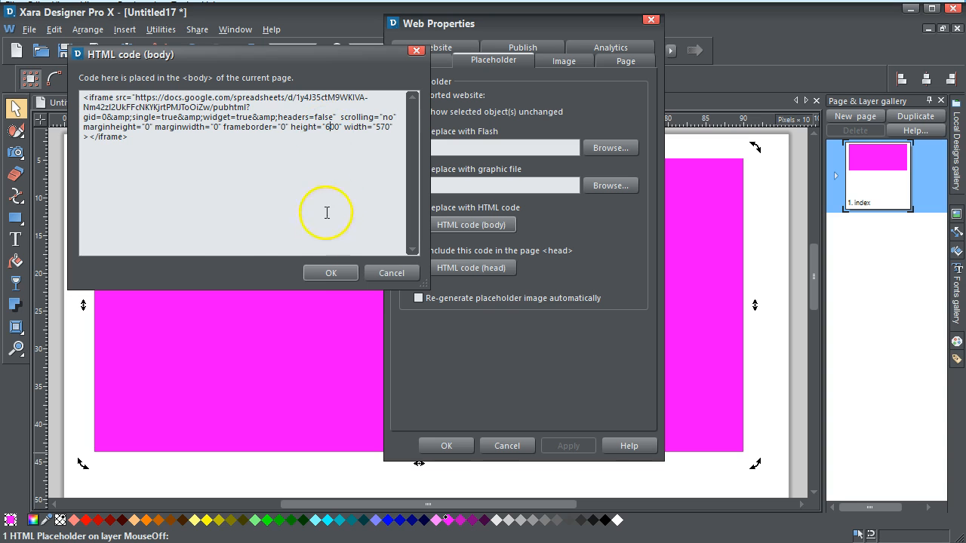
{"action": "left_click", "coordinate": [331, 273]}
{"action": "left_click", "coordinate": [573, 447]}
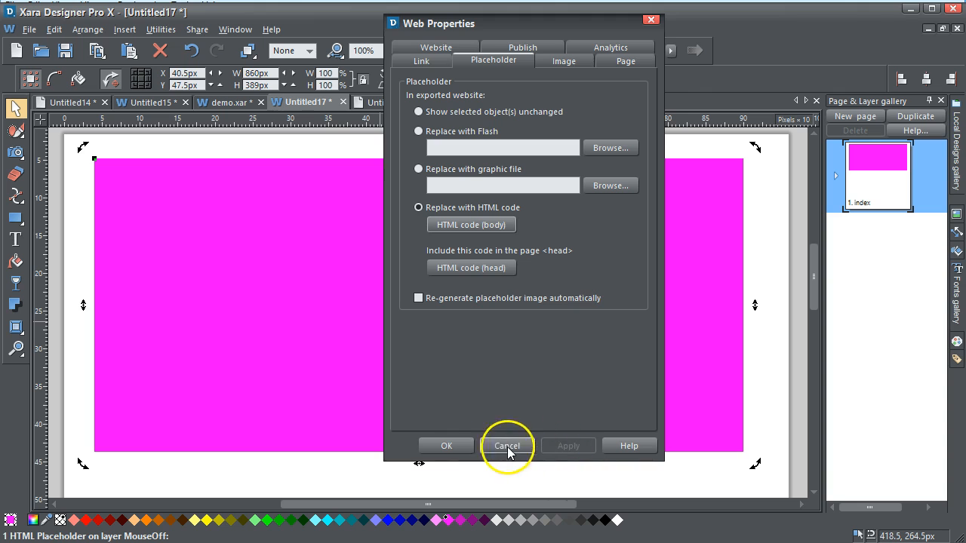
{"action": "left_click", "coordinate": [446, 446]}
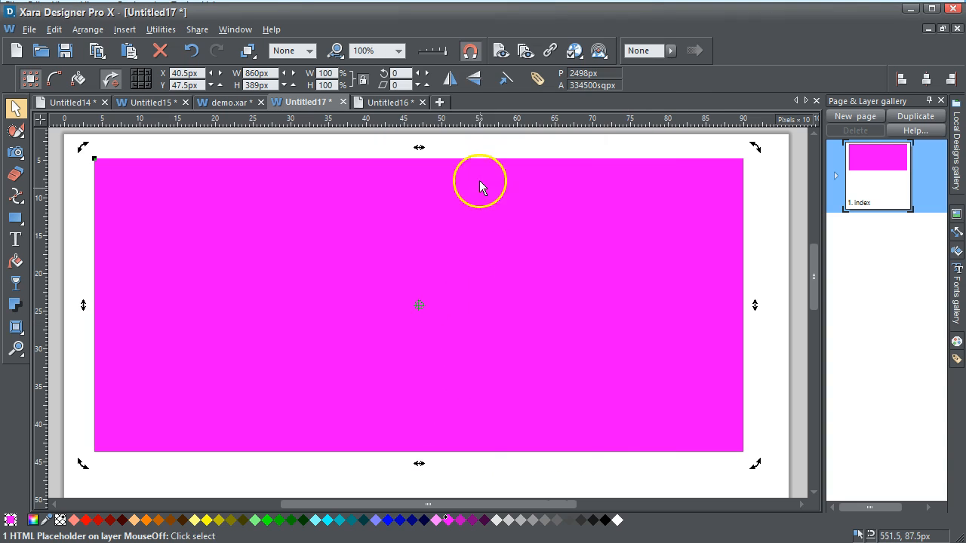
{"action": "left_click", "coordinate": [499, 51]}
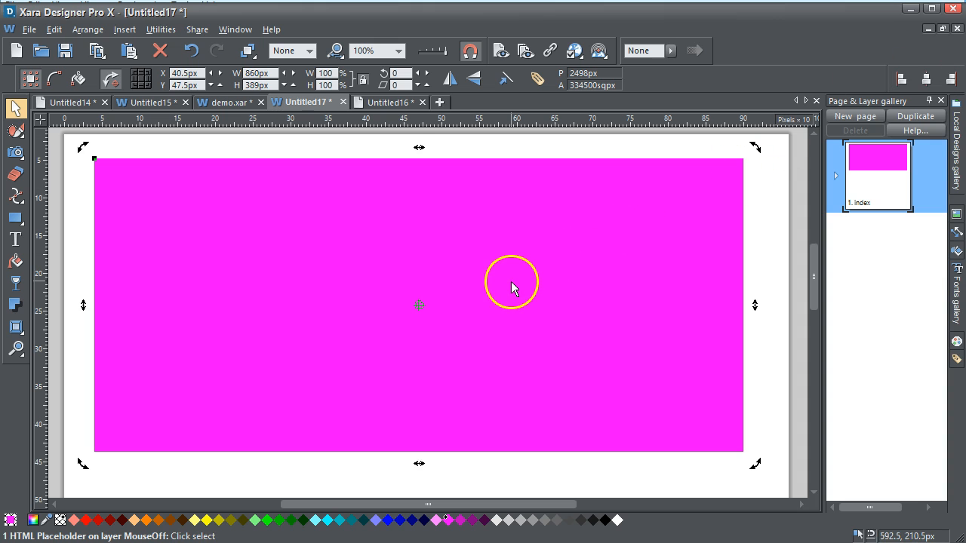
- Change the iframe's height to 500 and width to 670 in the placeholder's body code and preview the result
{"action": "left_click", "coordinate": [511, 282]}
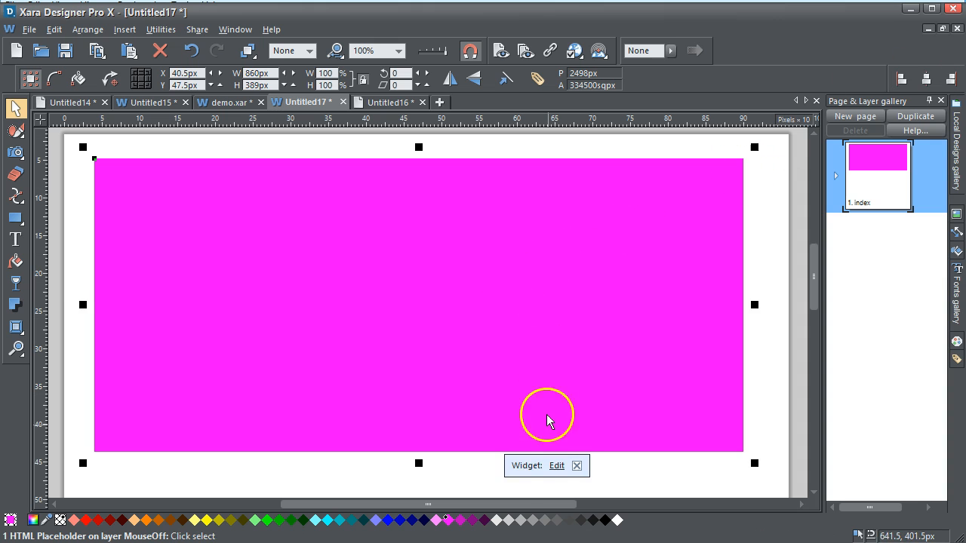
{"action": "left_click", "coordinate": [555, 467]}
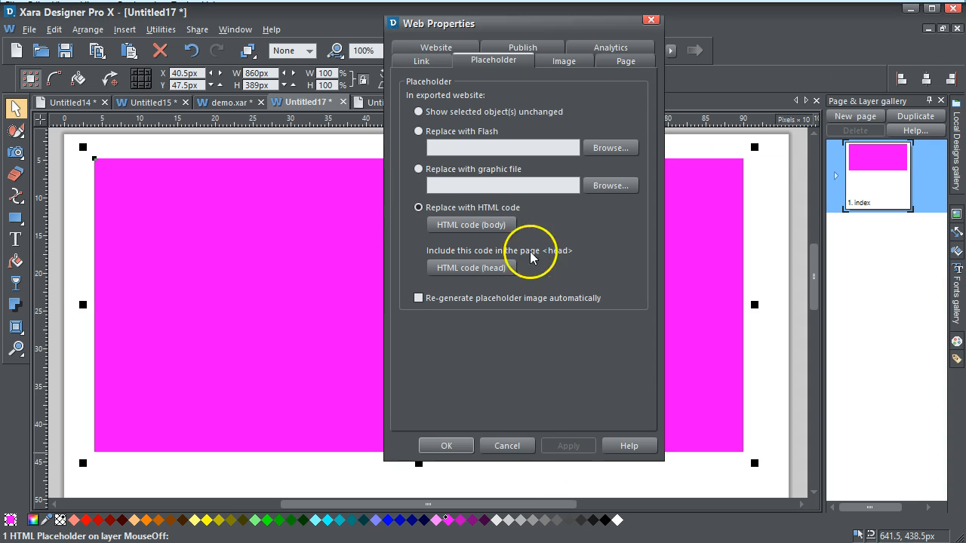
{"action": "left_click", "coordinate": [462, 224]}
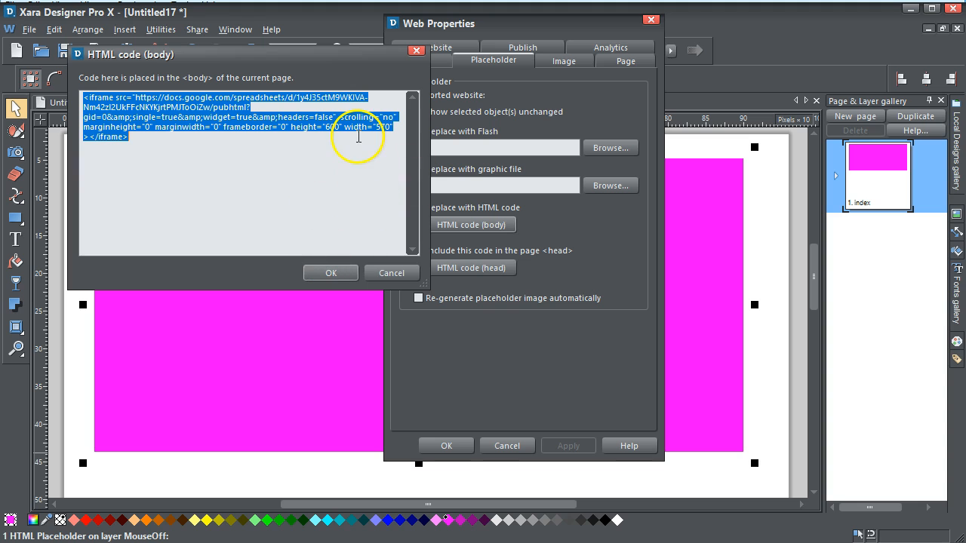
{"action": "left_click", "coordinate": [380, 128]}
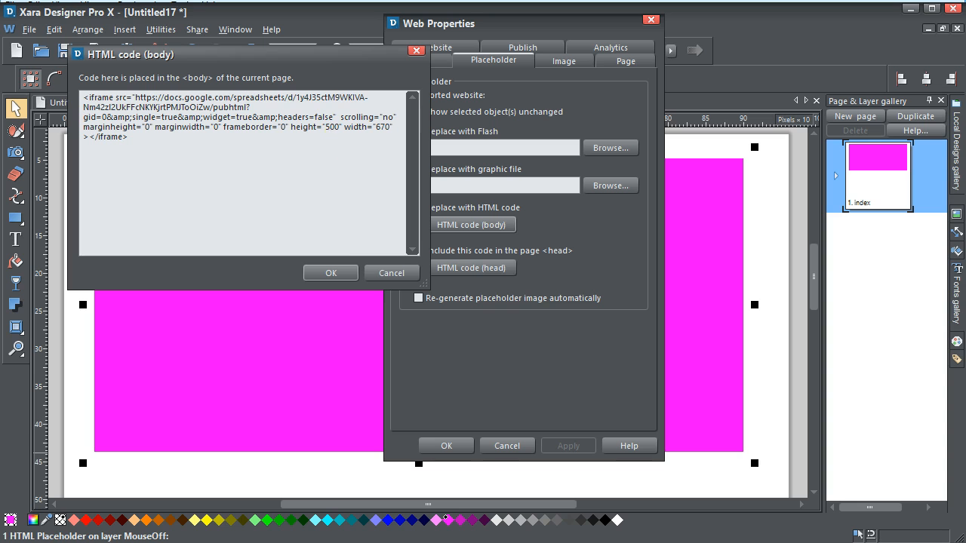
{"action": "left_click", "coordinate": [330, 273]}
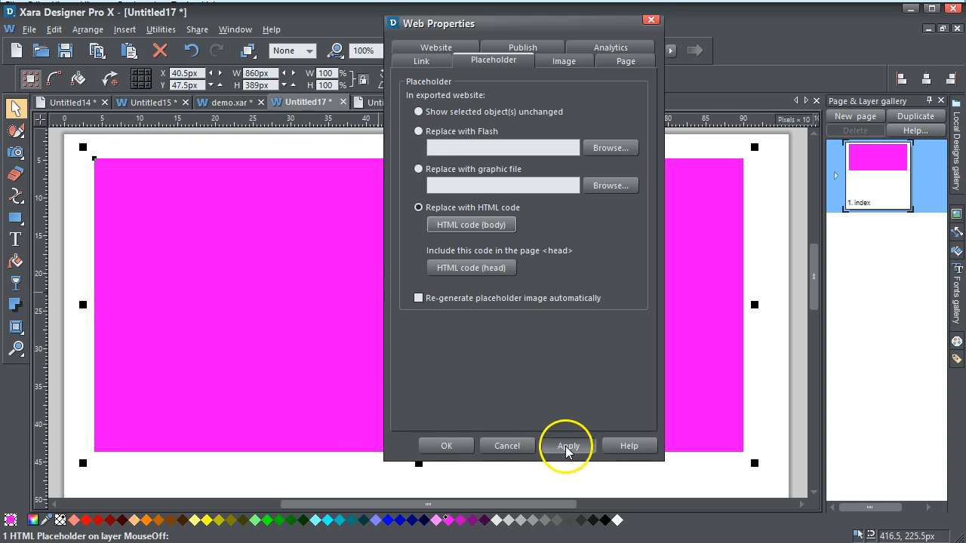
{"action": "left_click", "coordinate": [447, 446]}
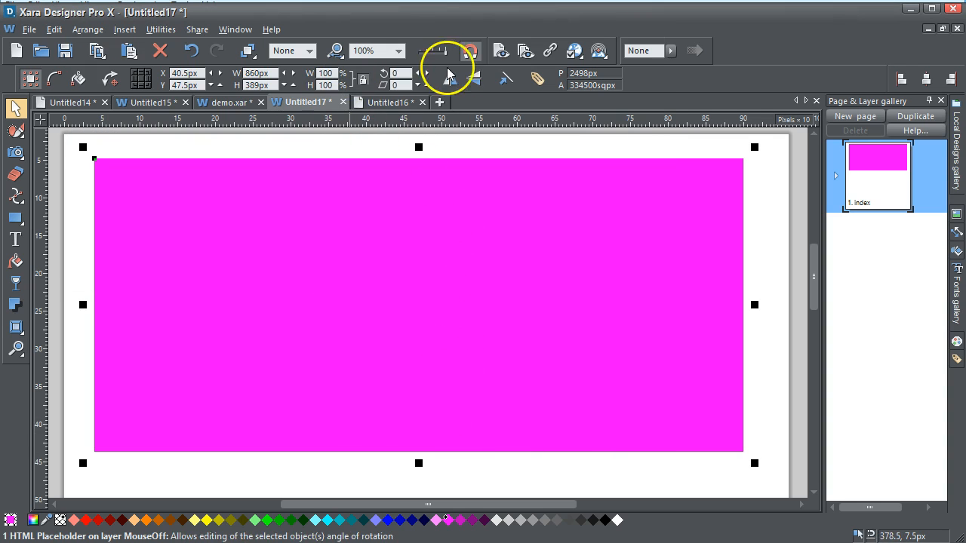
{"action": "left_click", "coordinate": [502, 50]}
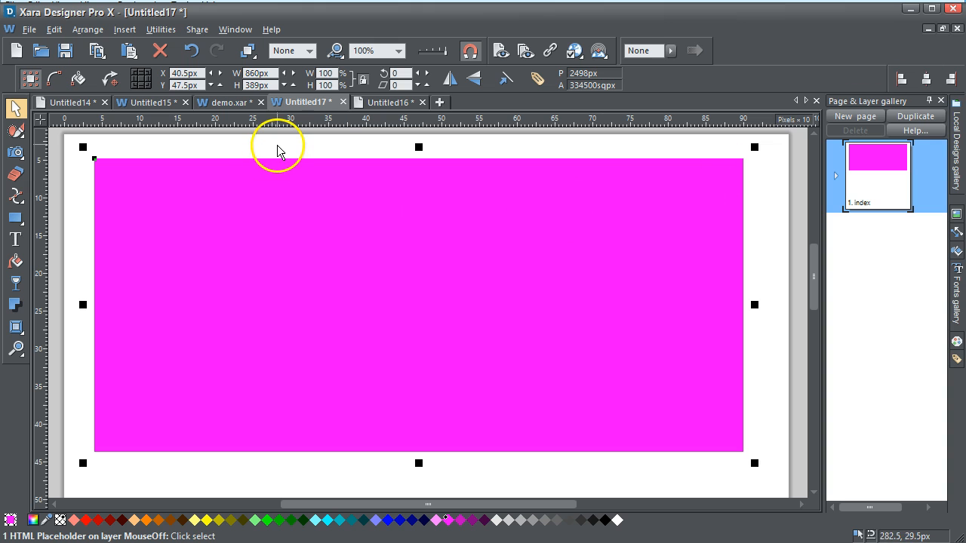
- Check the iframe's height and width in the placeholder's body code and close the web properties without changes
{"action": "left_click", "coordinate": [278, 147]}
{"action": "left_click", "coordinate": [334, 174]}
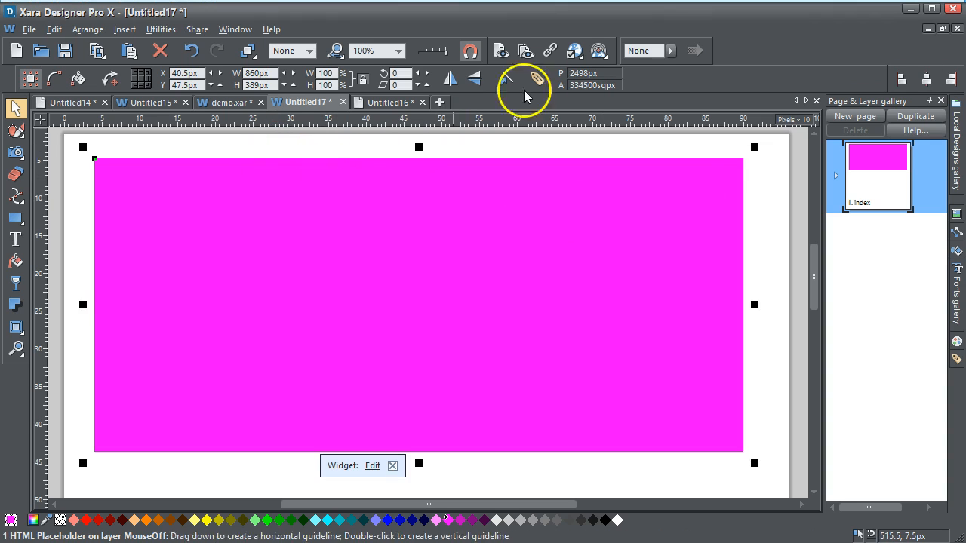
{"action": "left_click", "coordinate": [552, 53]}
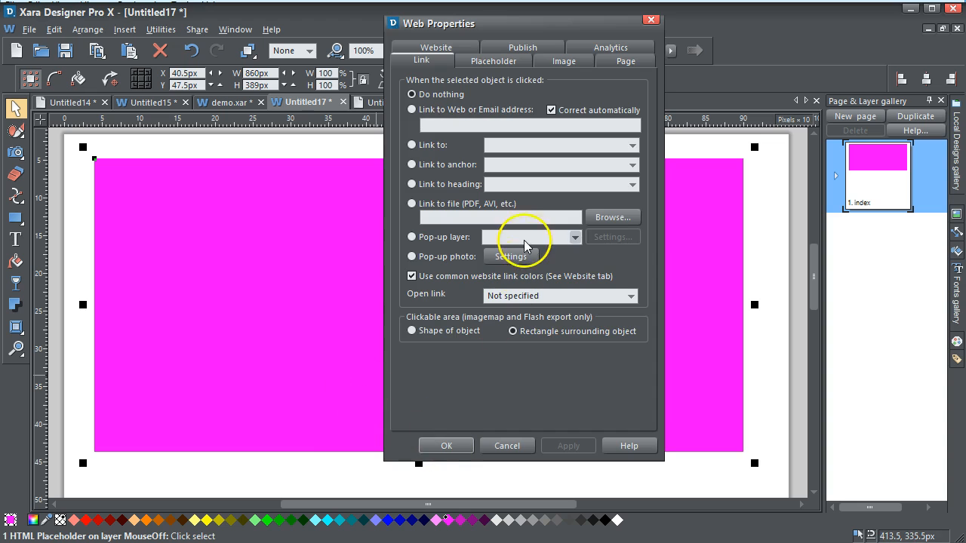
{"action": "left_click", "coordinate": [509, 63]}
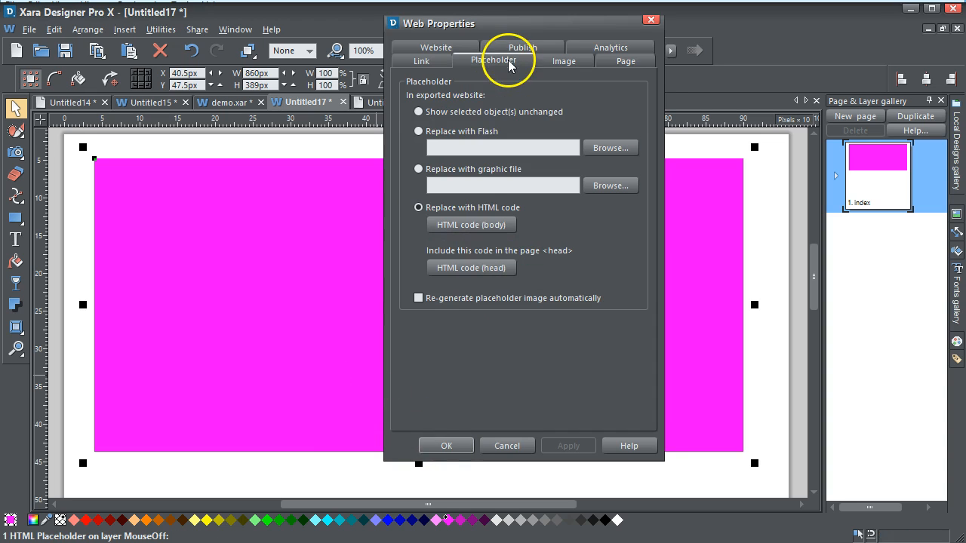
{"action": "left_click", "coordinate": [445, 224]}
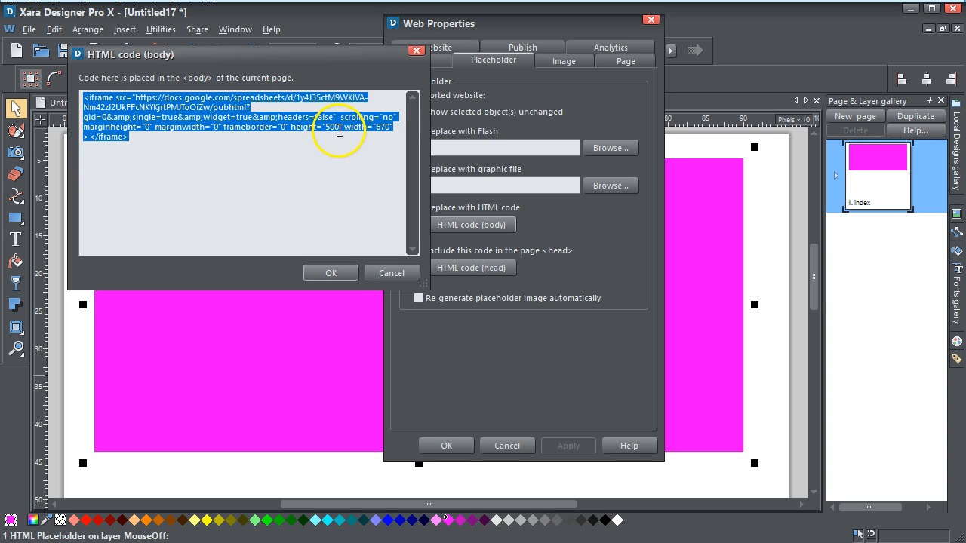
{"action": "left_click", "coordinate": [346, 272]}
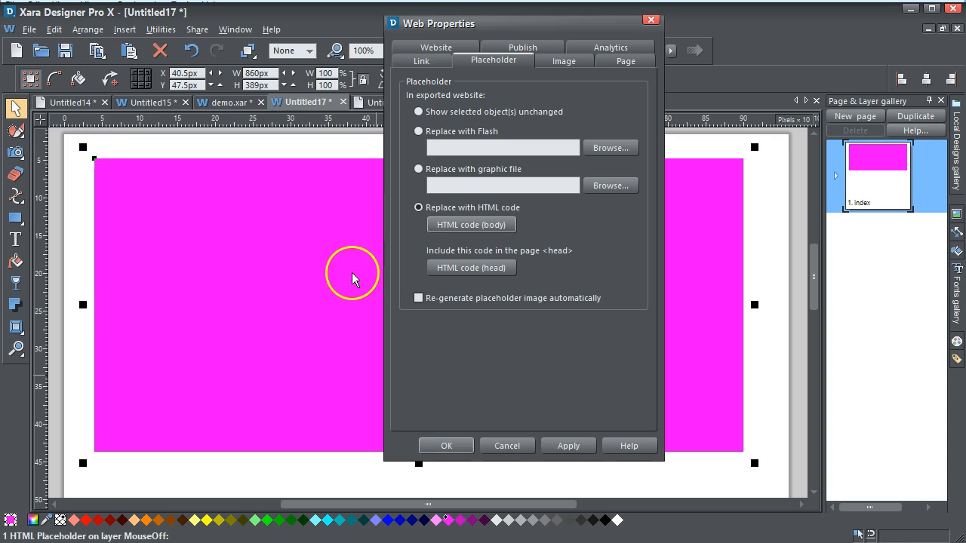
{"action": "left_click", "coordinate": [507, 445]}
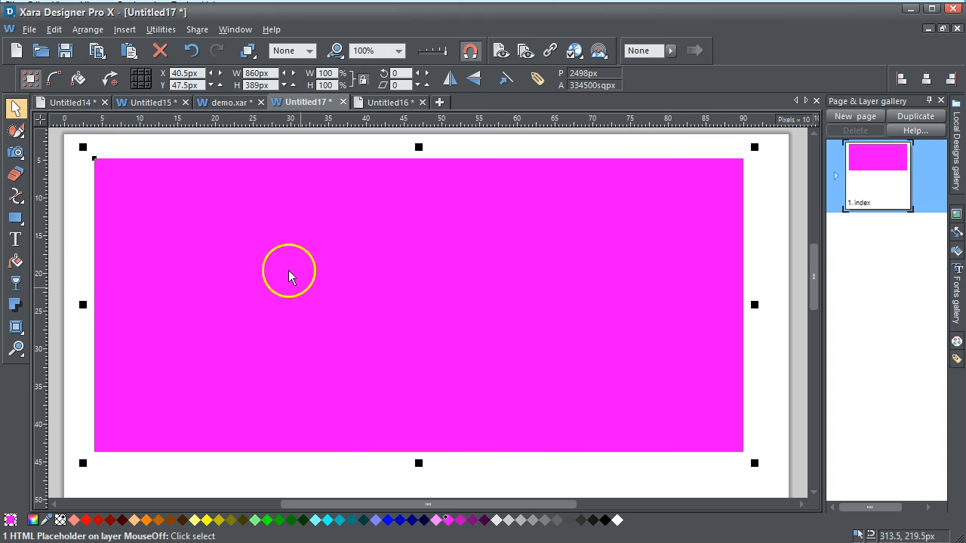
- Resize the magenta placeholder rectangle to 670 px wide and 500 px high to match the iframe
{"action": "left_click", "coordinate": [274, 261]}
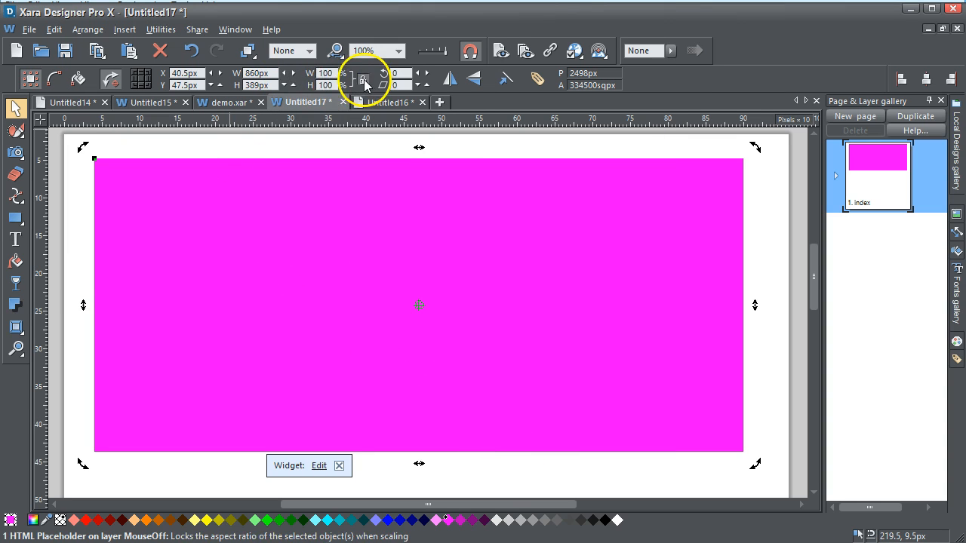
{"action": "left_click_drag", "start_coordinate": [275, 74], "coordinate": [210, 77]}
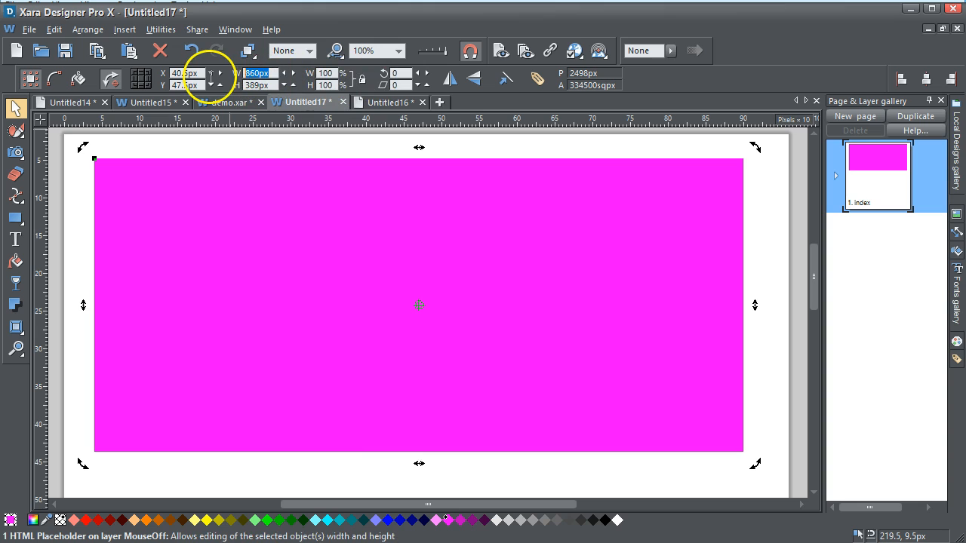
{"action": "type", "text": "500"}
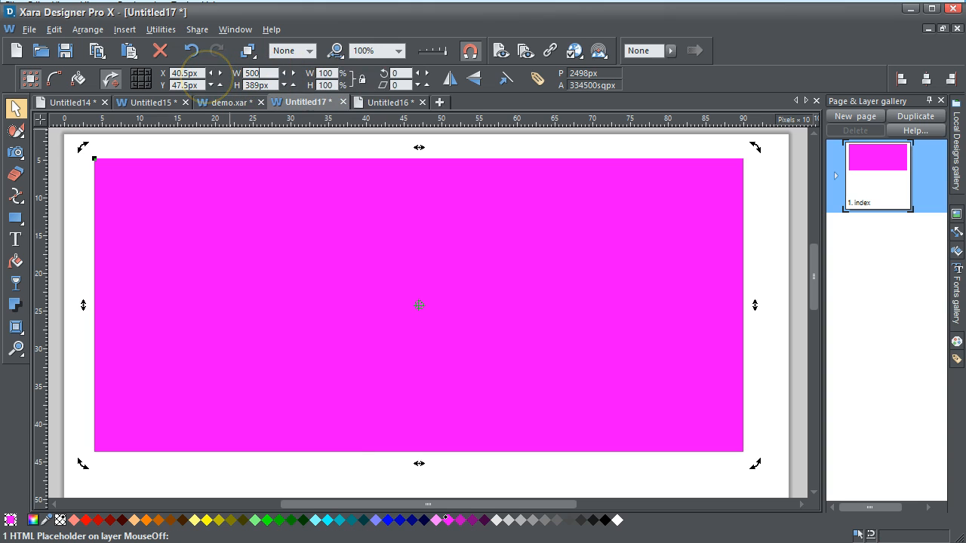
{"action": "left_click_drag", "start_coordinate": [272, 87], "coordinate": [236, 72]}
{"action": "left_click_drag", "start_coordinate": [276, 89], "coordinate": [213, 87]}
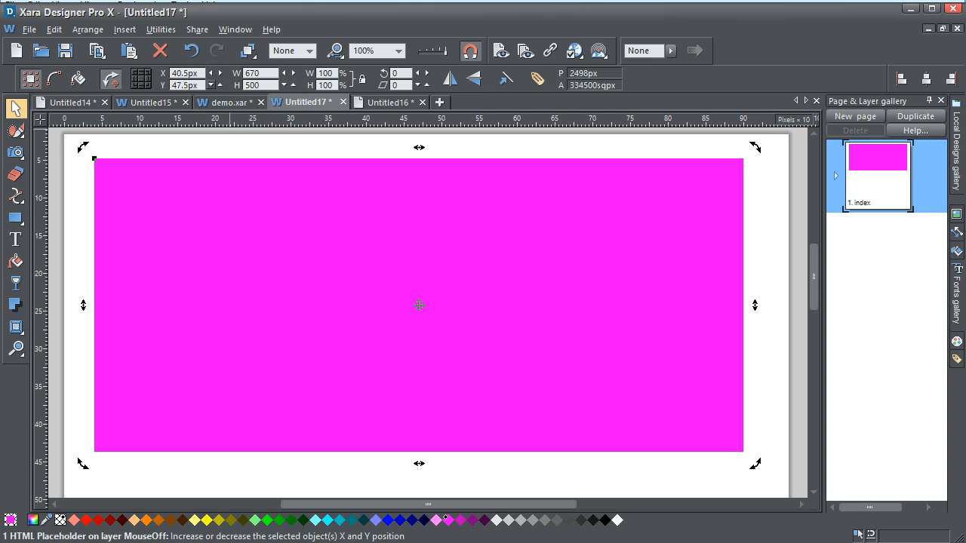
{"action": "key", "text": "Return"}
- Move the Untitled17 placeholder toward the page's upper-left corner, to about X 48.5 px and Y 29 px
{"action": "left_click", "coordinate": [241, 102]}
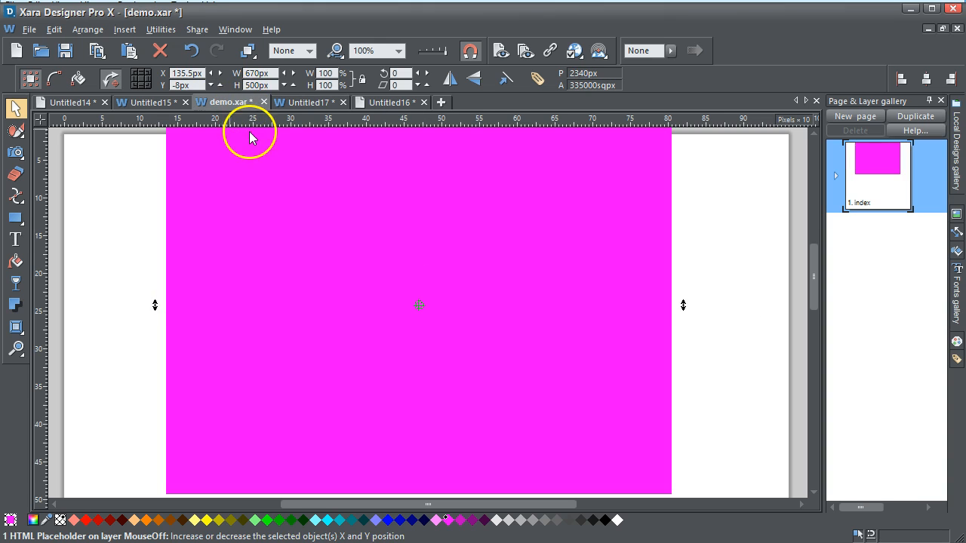
{"action": "left_click", "coordinate": [315, 107]}
{"action": "left_click_drag", "start_coordinate": [345, 179], "coordinate": [282, 198]}
- Preview the web page to examine how the whole sheet, its title bar and its sheet tab bar display
{"action": "left_click", "coordinate": [502, 51]}
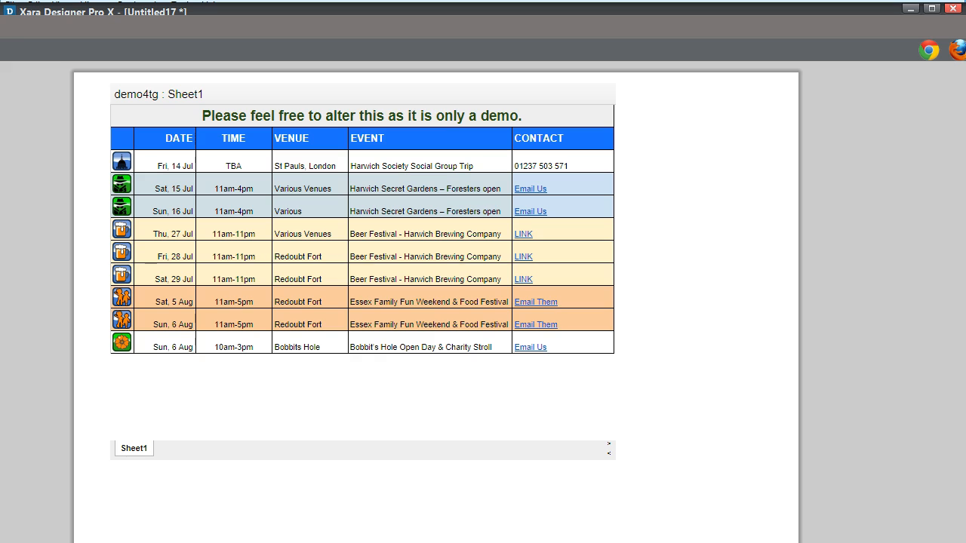
{"action": "left_click", "coordinate": [964, 27]}
{"action": "mouse_move", "coordinate": [812, 289]}
{"action": "left_mouse_down"}
{"action": "mouse_move", "coordinate": [813, 327]}
{"action": "mouse_move", "coordinate": [810, 283]}
{"action": "left_mouse_up"}
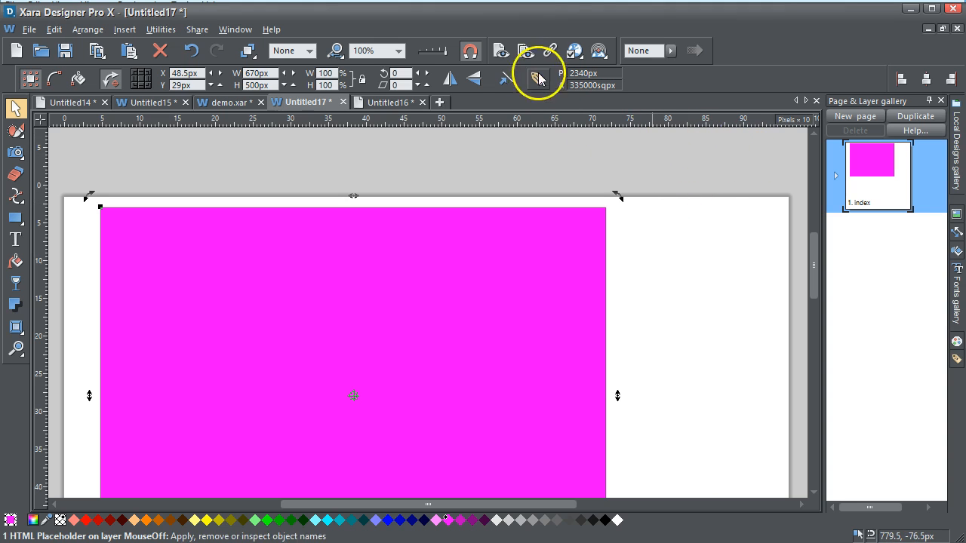
{"action": "left_click", "coordinate": [502, 55]}
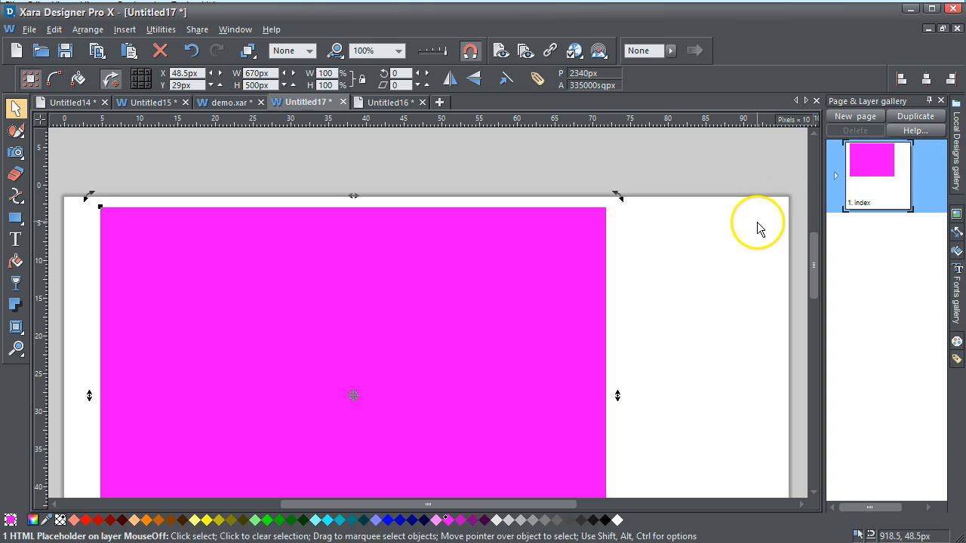
- Draw a rectangle about 721 × 41.5 px across the placeholder's top edge, fill it yellow and deselect it
{"action": "left_click", "coordinate": [756, 222]}
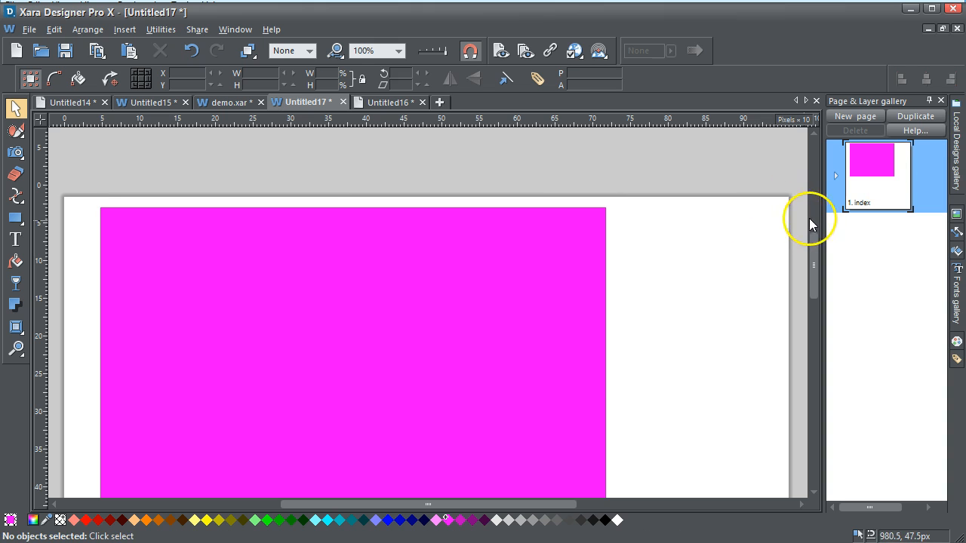
{"action": "left_click", "coordinate": [15, 219]}
{"action": "left_click_drag", "start_coordinate": [89, 197], "coordinate": [632, 227]}
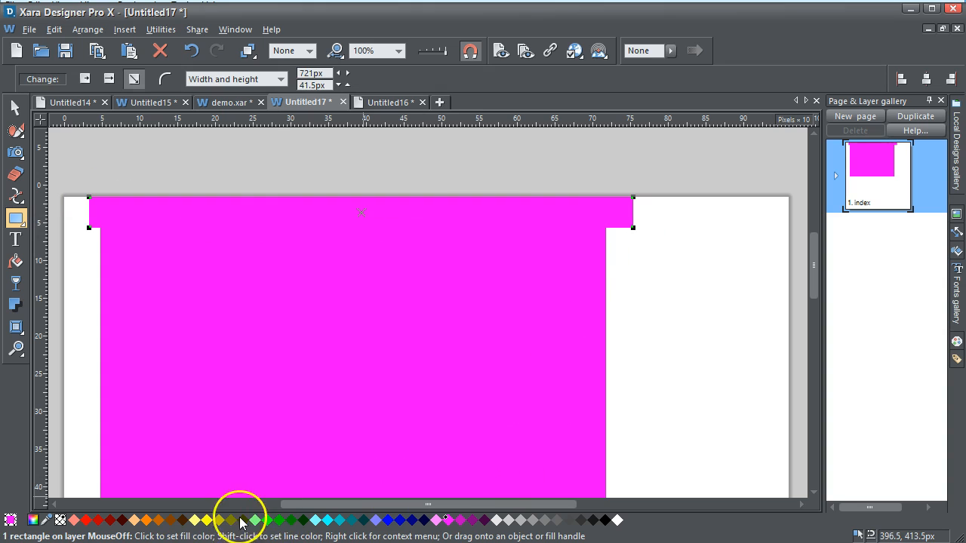
{"action": "left_click", "coordinate": [206, 520]}
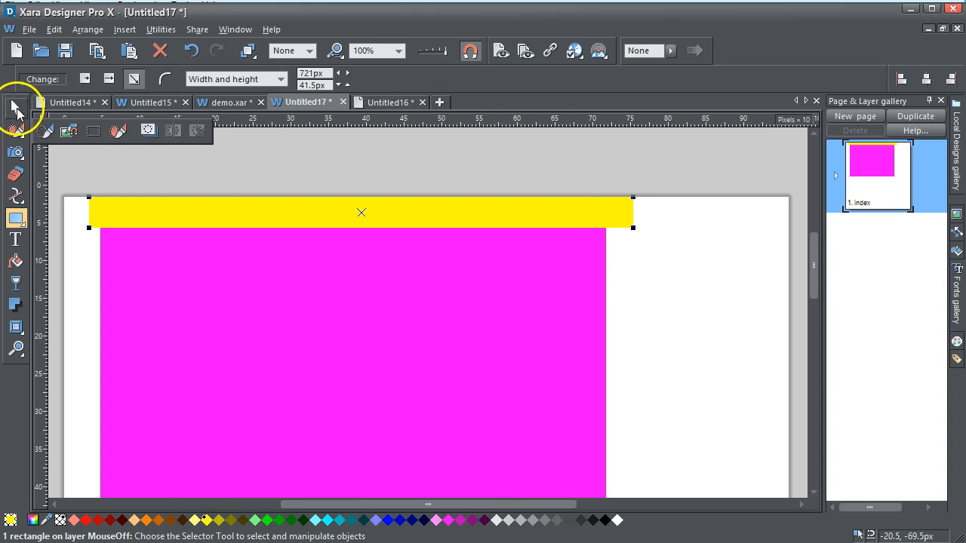
{"action": "left_click", "coordinate": [17, 111]}
{"action": "left_click", "coordinate": [339, 168]}
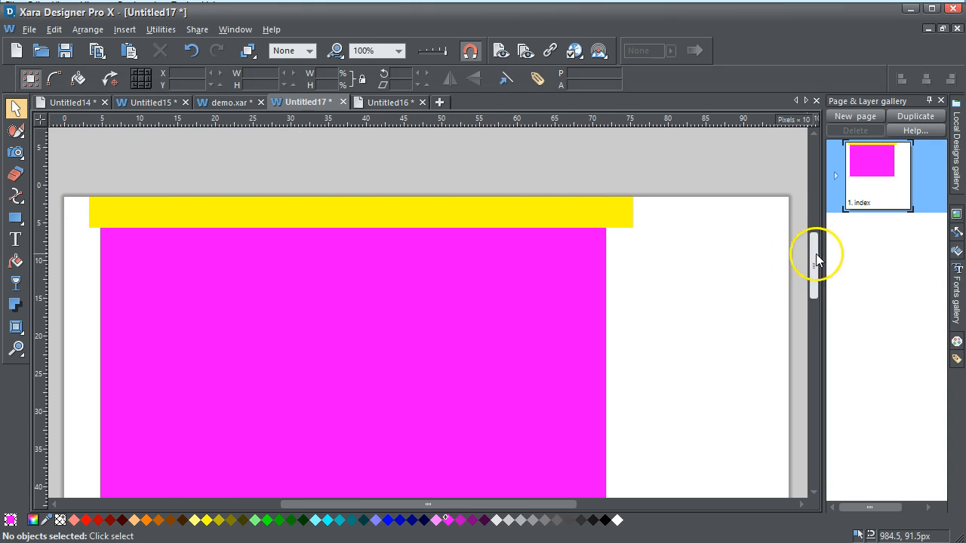
- Copy the yellow bar to the placeholder's lower edge, at about X 33.5 px and Y 503.5 px, and preview the page
{"action": "left_click", "coordinate": [624, 222]}
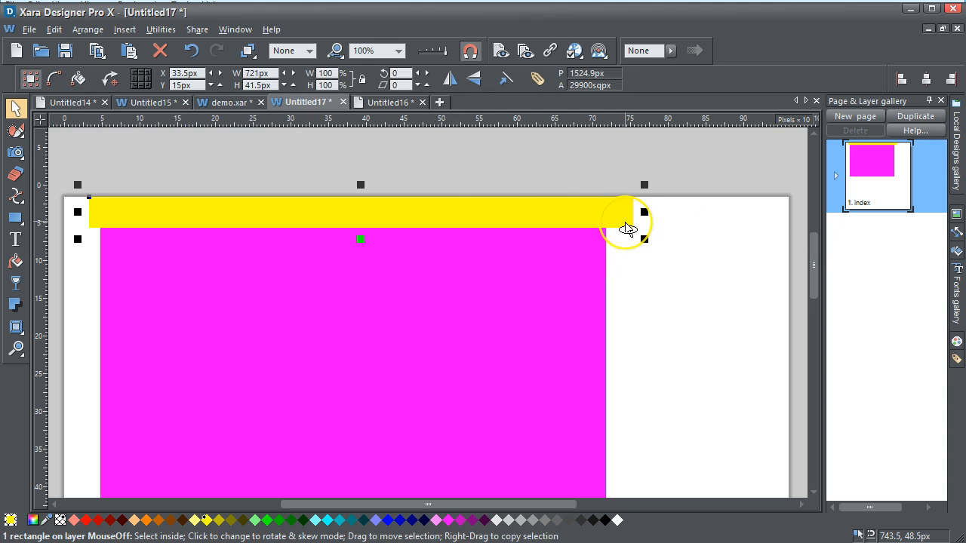
{"action": "left_click_drag", "start_coordinate": [625, 222], "coordinate": [645, 402]}
{"action": "left_click_drag", "start_coordinate": [819, 278], "coordinate": [819, 301]}
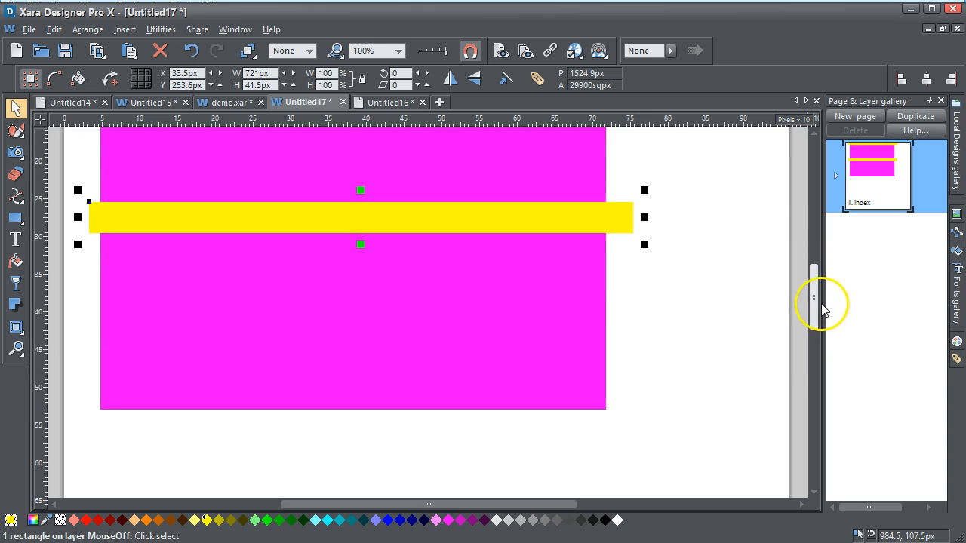
{"action": "left_click_drag", "start_coordinate": [626, 229], "coordinate": [656, 414]}
{"action": "left_click", "coordinate": [507, 58]}
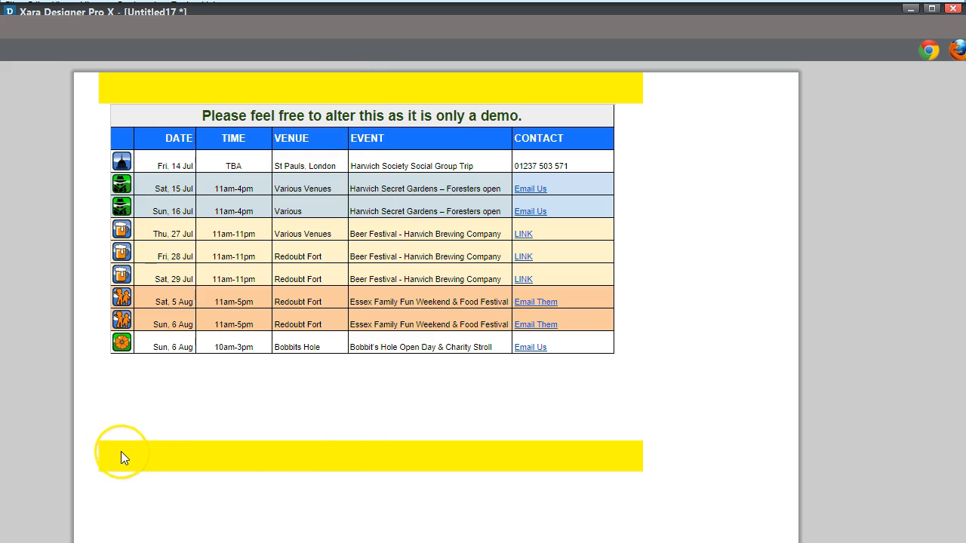
{"action": "left_click", "coordinate": [965, 26]}
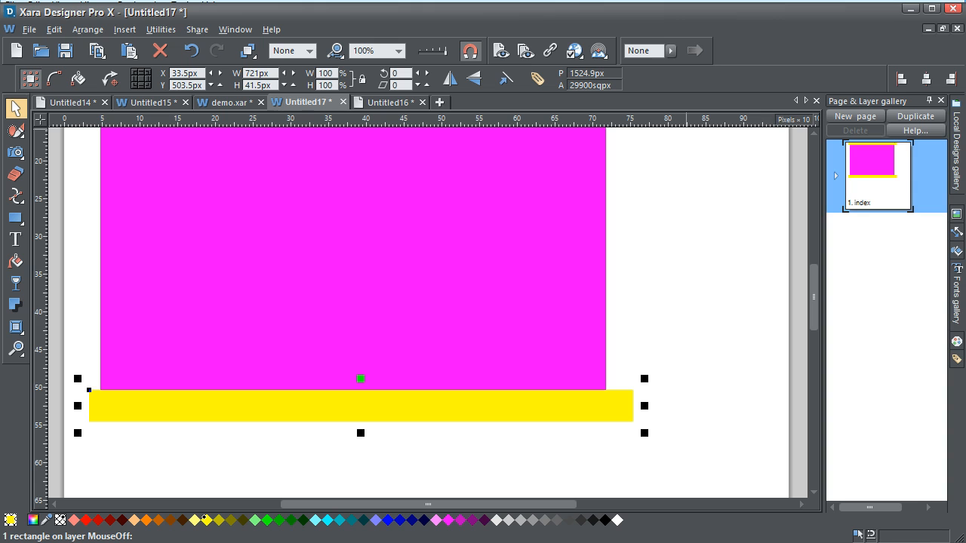
- Try the lower yellow bar higher on the placeholder, at about X 23 px and Y 381.5 px, undo that move and preview the page
{"action": "left_click", "coordinate": [753, 334]}
{"action": "left_click_drag", "start_coordinate": [608, 416], "coordinate": [601, 324]}
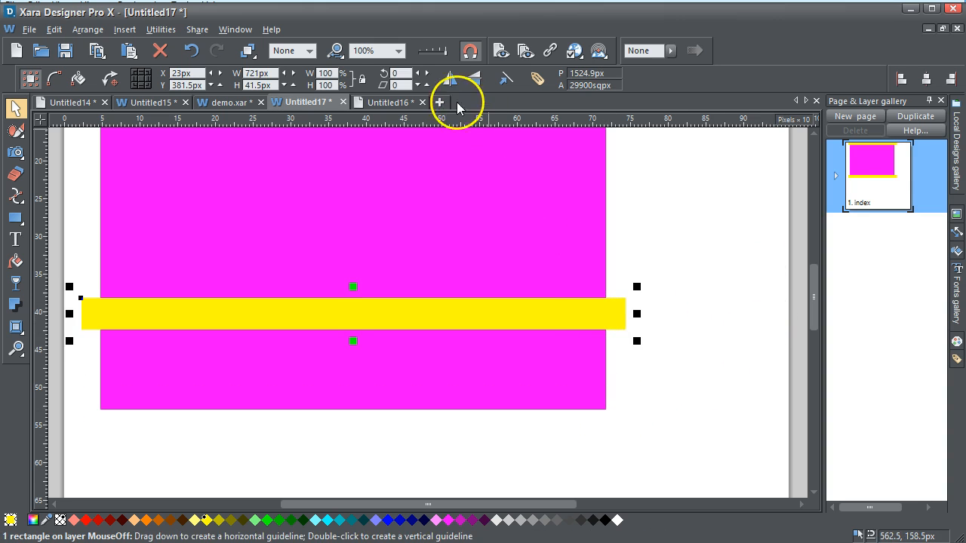
{"action": "left_click", "coordinate": [501, 51]}
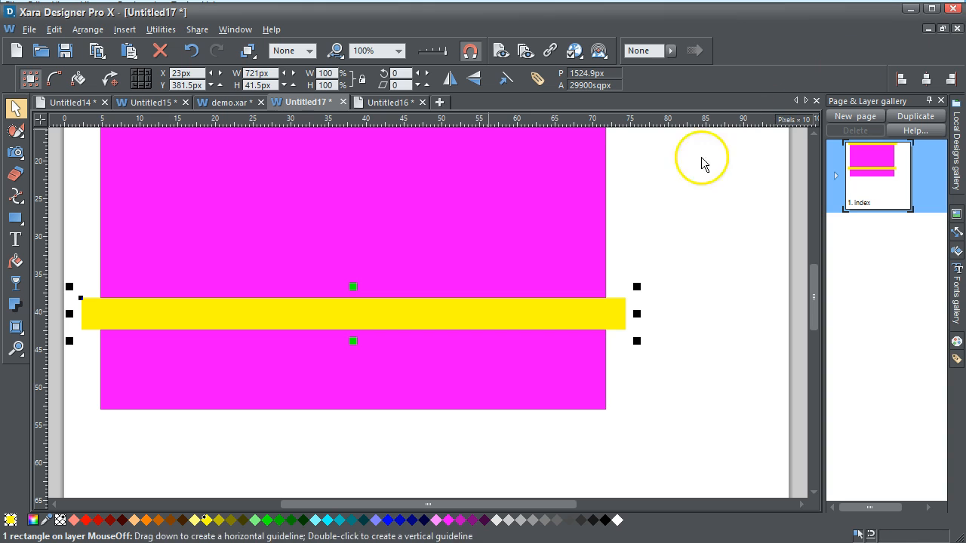
{"action": "left_click", "coordinate": [185, 51]}
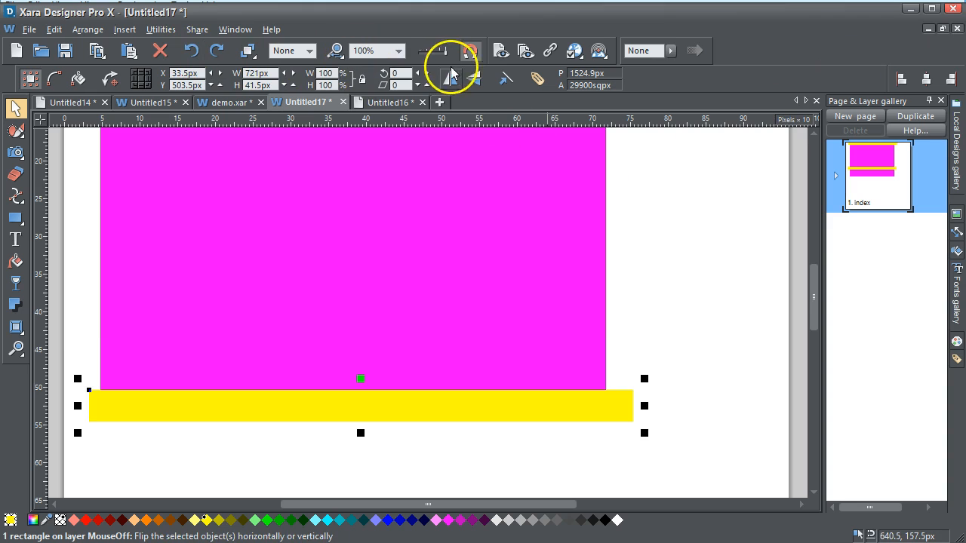
{"action": "left_click", "coordinate": [501, 51]}
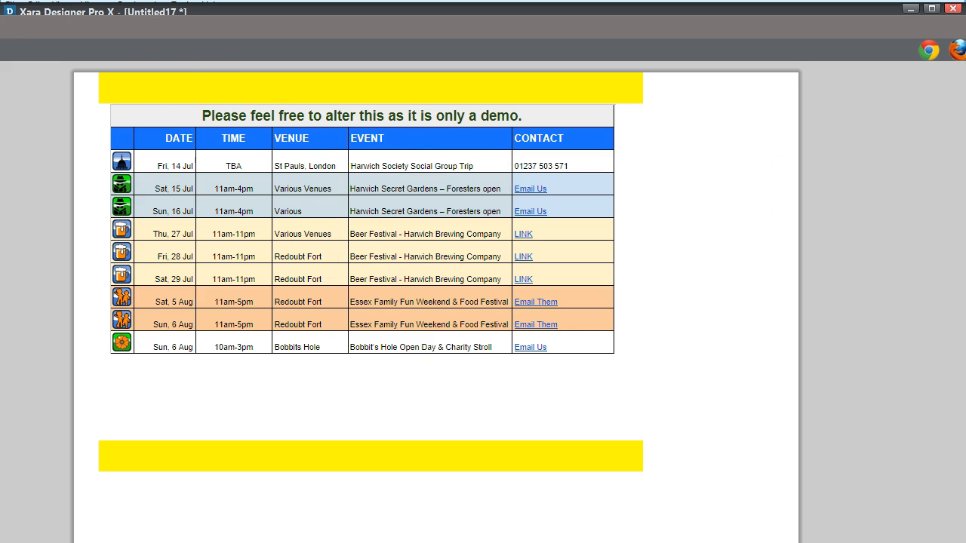
{"action": "key", "text": "Escape"}
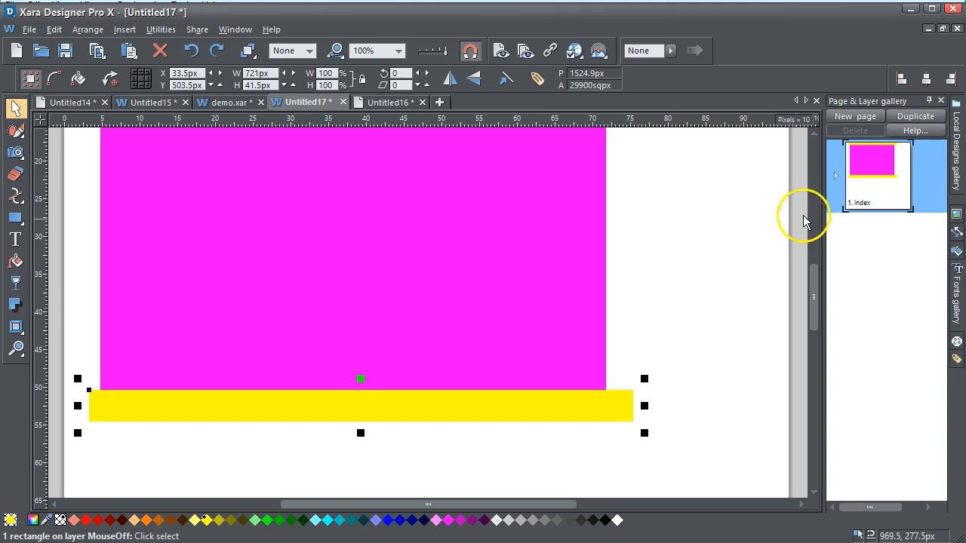
- Fill both yellow cover bars with white and preview how they blend into the page around the embedded sheet
{"action": "scroll", "coordinate": [815, 302], "scroll_direction": "up", "scroll_amount": 2}
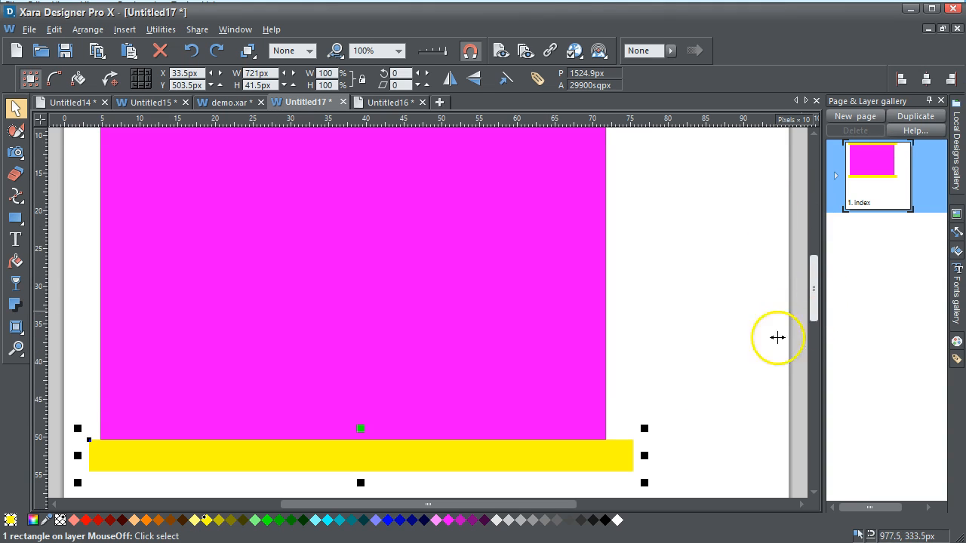
{"action": "left_click_drag", "start_coordinate": [811, 320], "coordinate": [813, 281]}
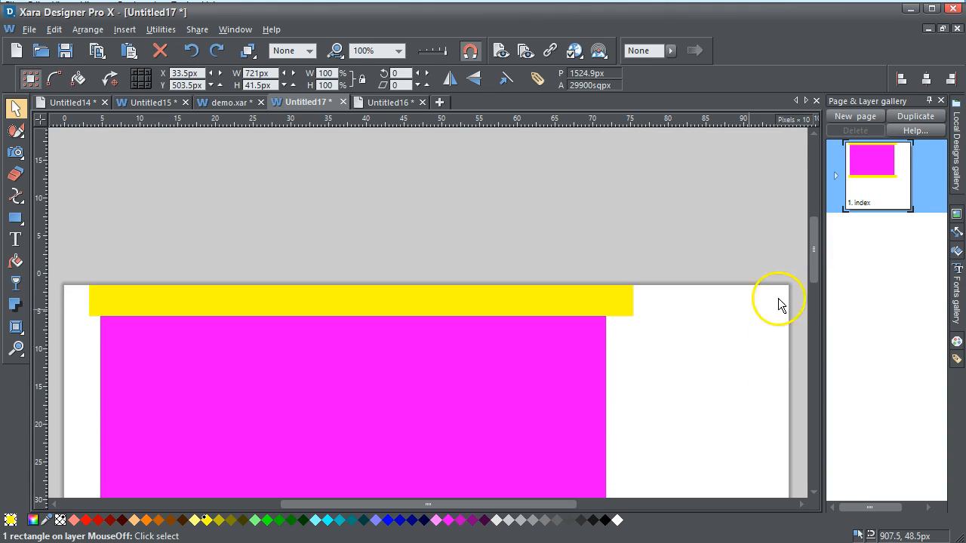
{"action": "left_click", "coordinate": [627, 310], "text": "shift"}
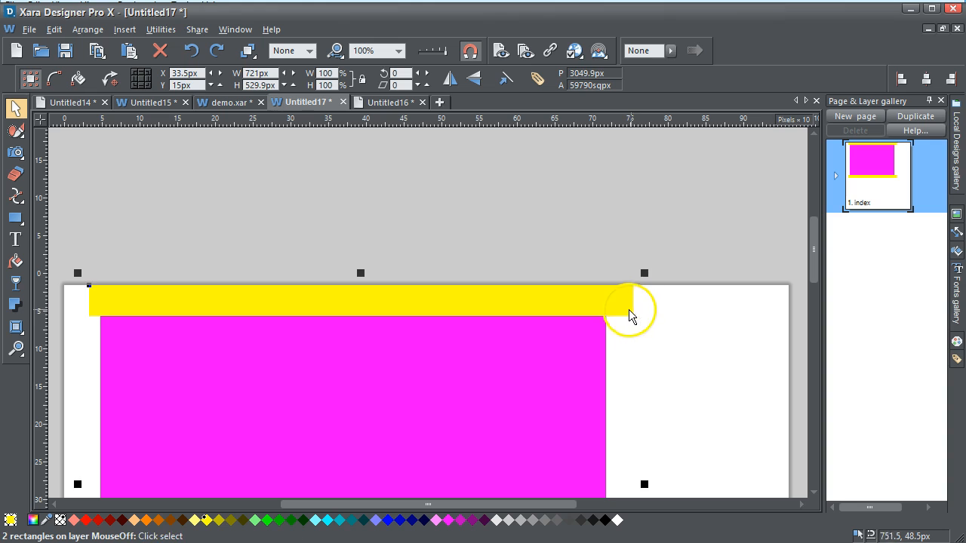
{"action": "left_click", "coordinate": [617, 521]}
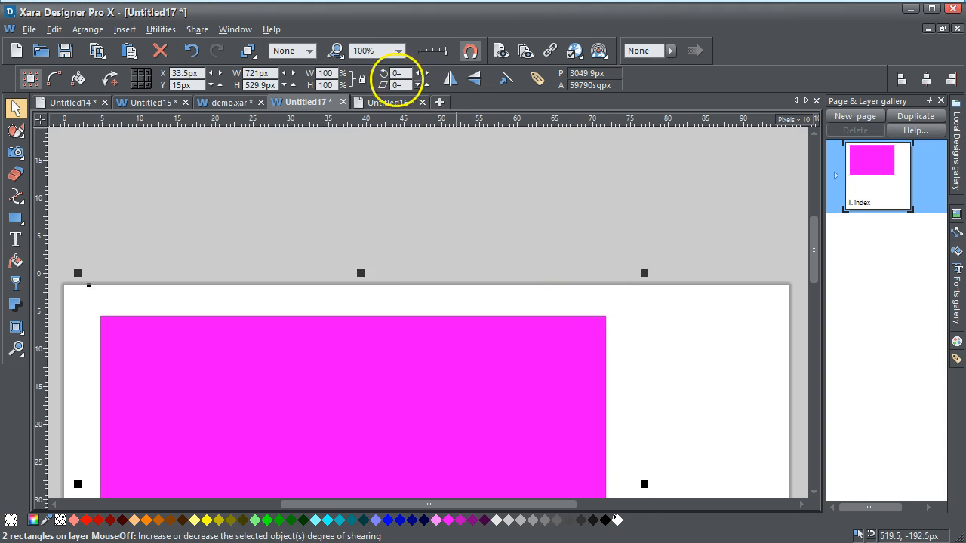
{"action": "left_click", "coordinate": [498, 52]}
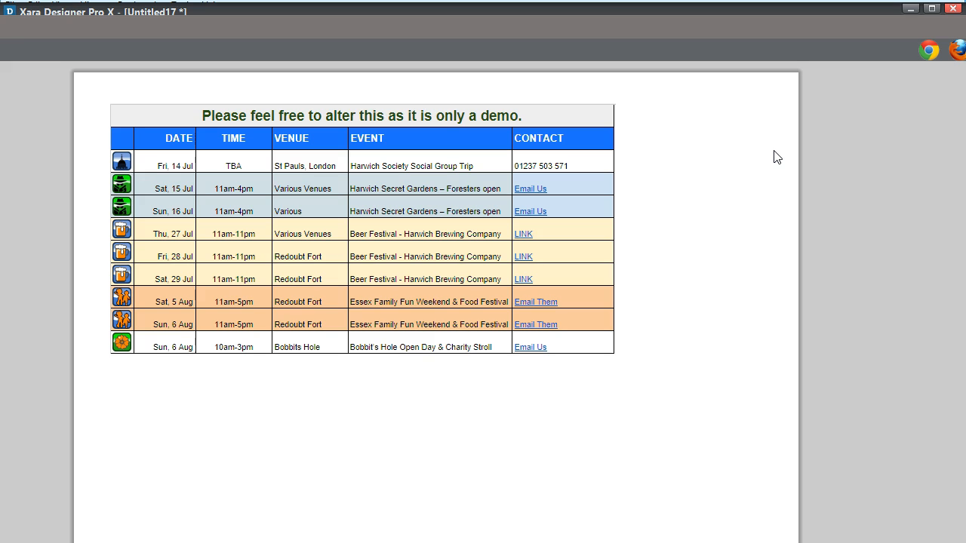
{"action": "left_click", "coordinate": [164, 509]}
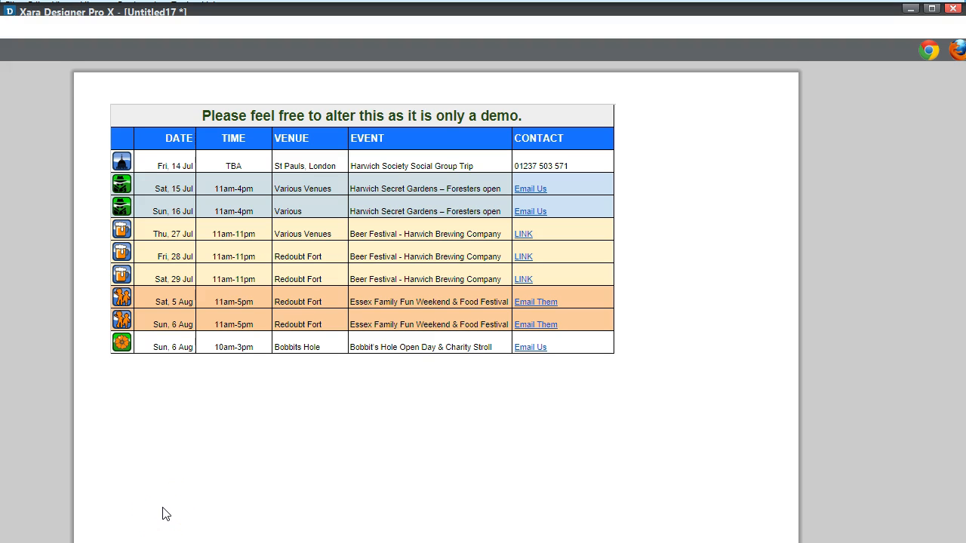